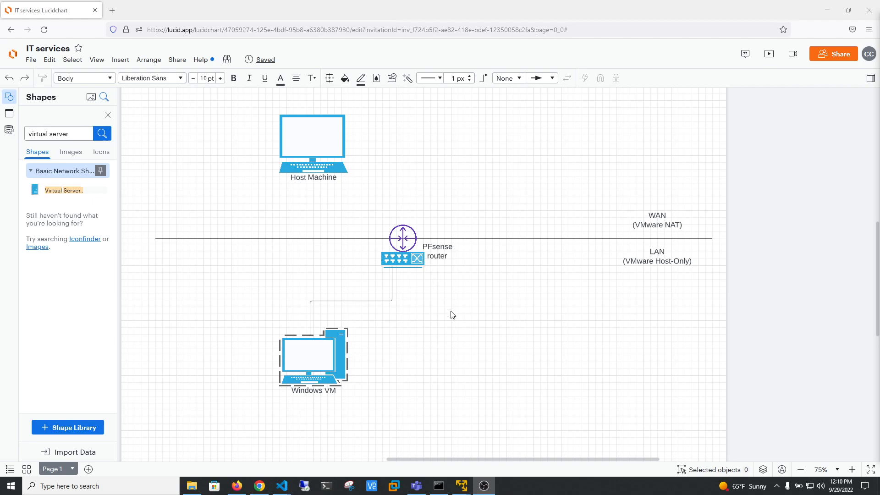
Add a virtual server shape above the WAN line, across from the Host Machine, and label it "deb".
left_click_drag(35, 186, 512, 144)
double_click(512, 173)
type("deb")
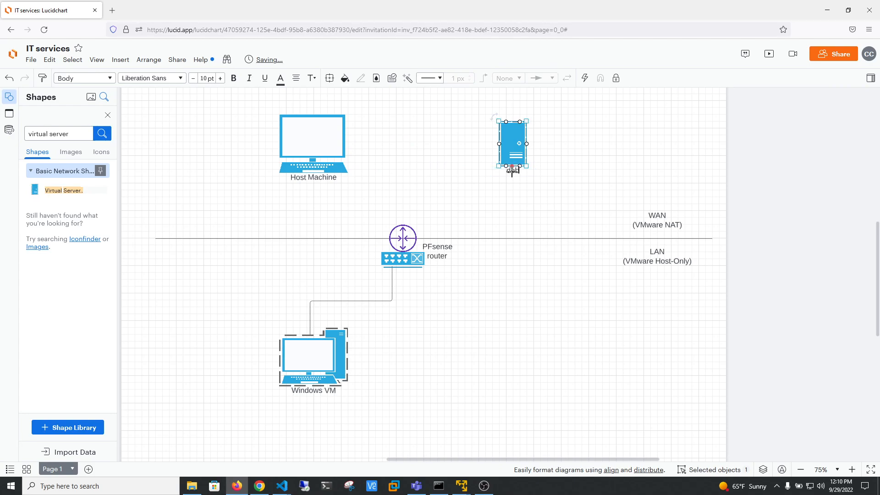
left_click(519, 194)
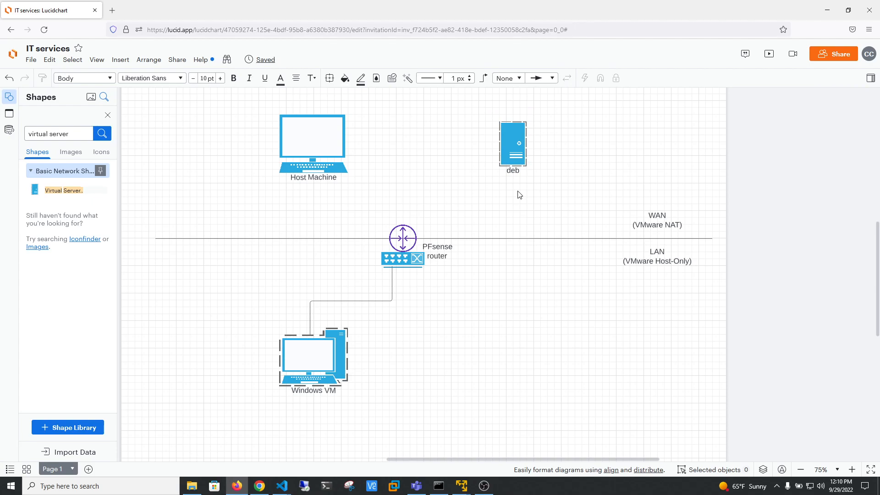
Enlarge the deb server shape to roughly the height of the Host Machine icon.
left_click(520, 151)
left_click_drag(527, 169, 541, 189)
left_click(571, 180)
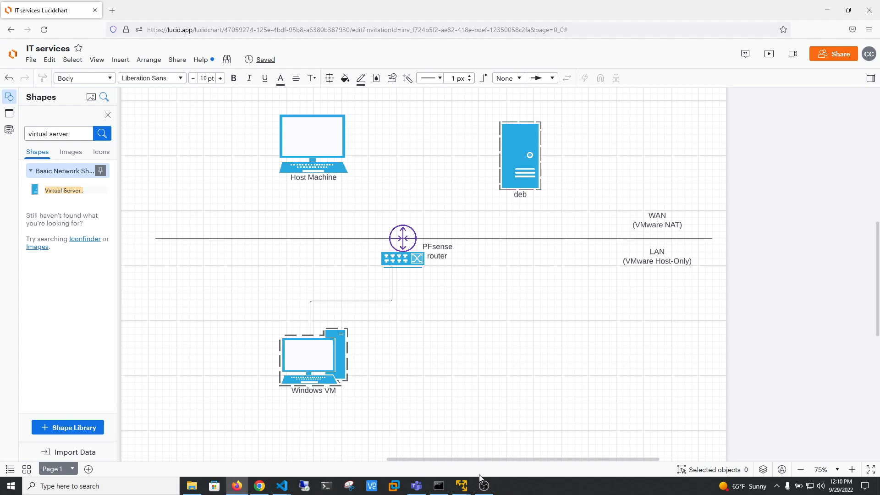
Minimize both browser windows, open a new VMware Workstation 16 Player window and place it between the two running machines.
left_click(823, 13)
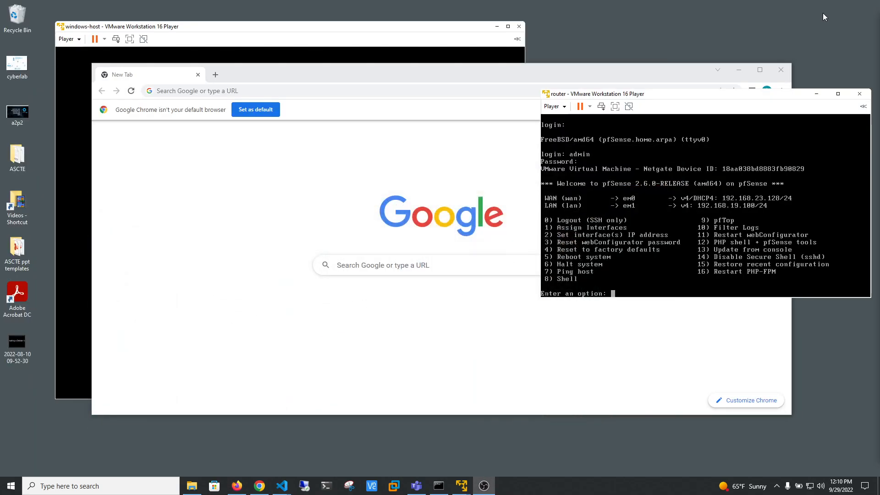
left_click(739, 69)
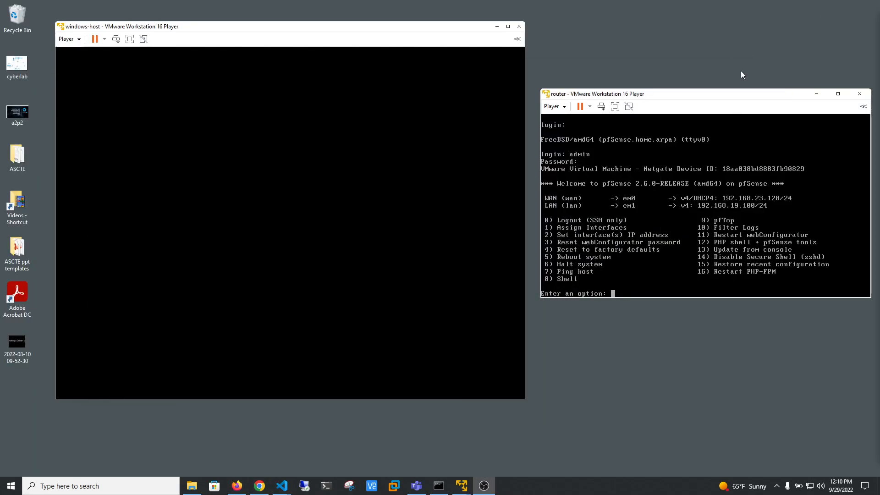
right_click(461, 485)
left_click(447, 437)
left_click_drag(271, 57, 517, 95)
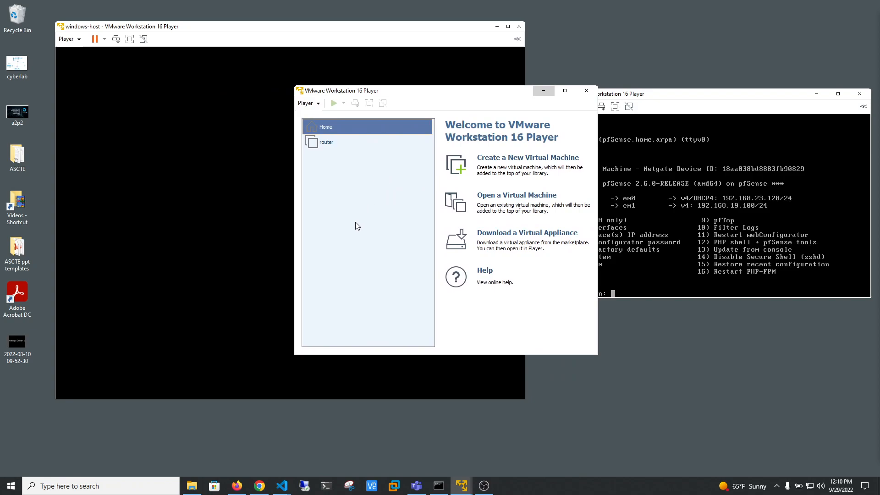
Start a new virtual machine using the debian-11.4.0-amd64-netinst ISO as its installer disc image.
left_click(495, 159)
left_click(519, 234)
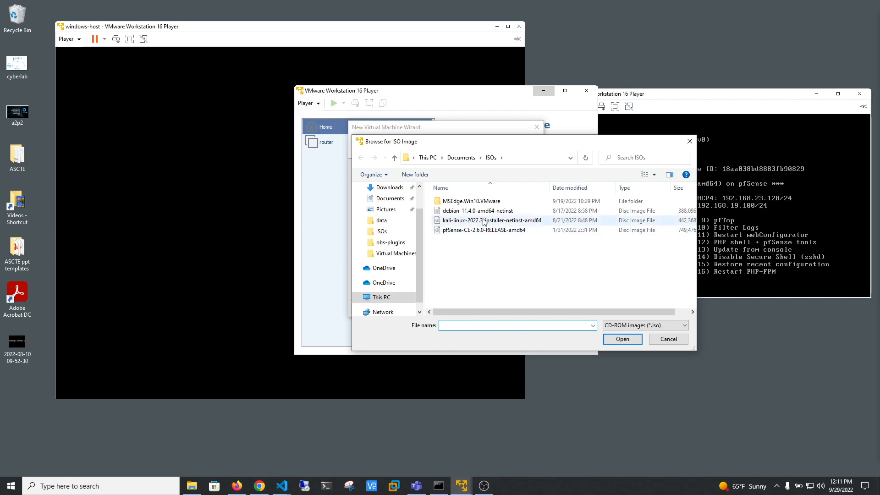
left_click(455, 211)
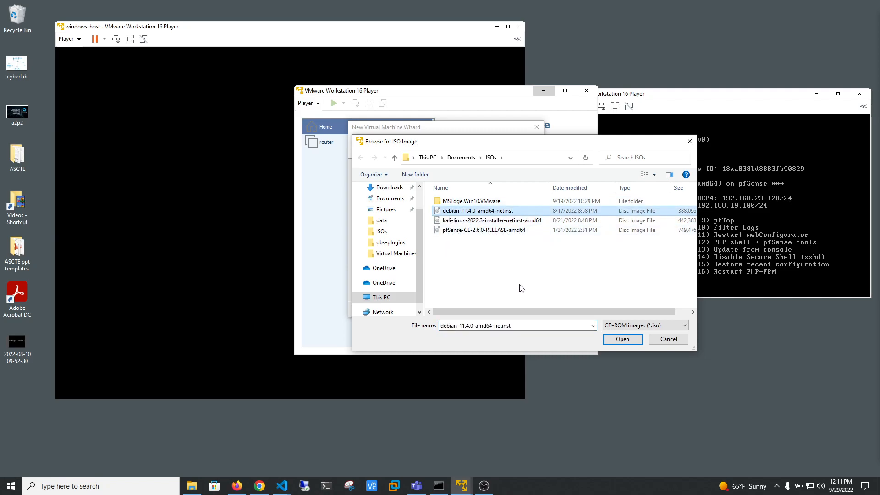
left_click(623, 340)
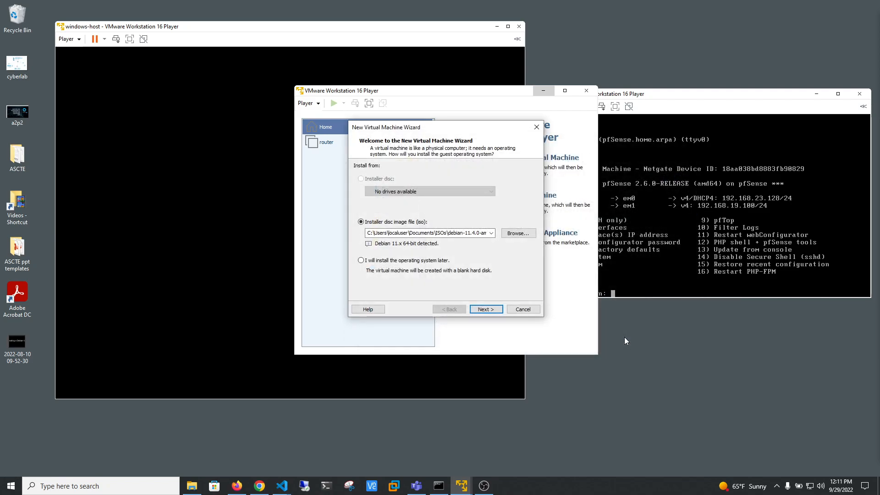
left_click(481, 310)
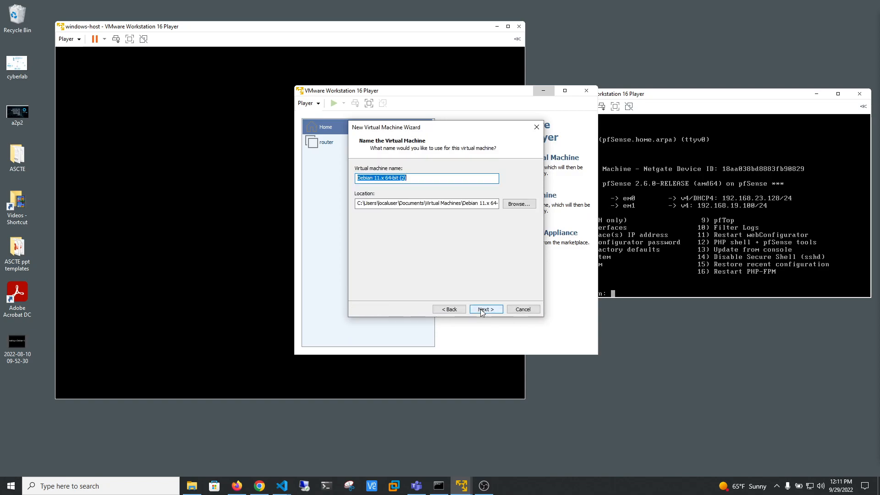
Name the virtual machine deb and set its maximum disk size to 40 GB.
type("deb")
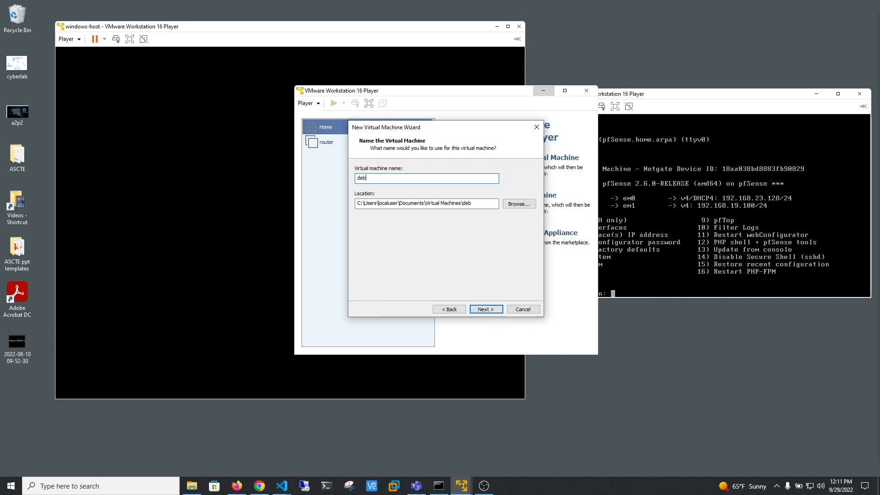
left_click(487, 310)
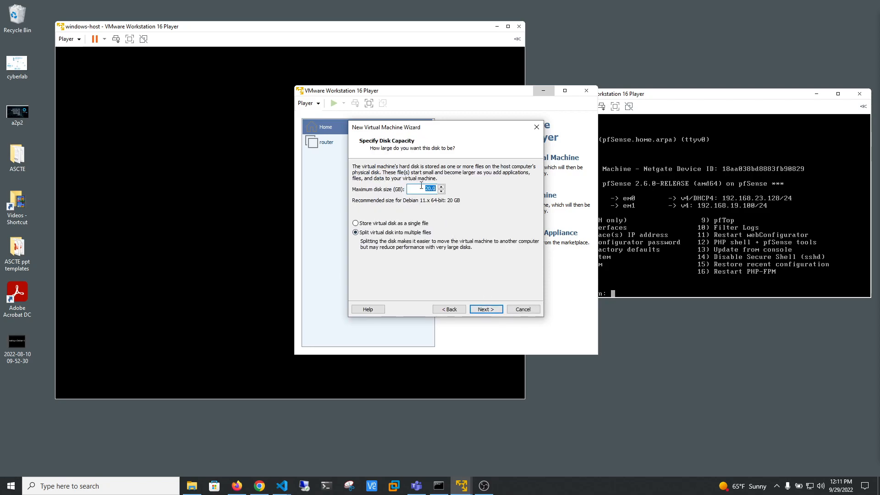
type("40")
left_click(485, 309)
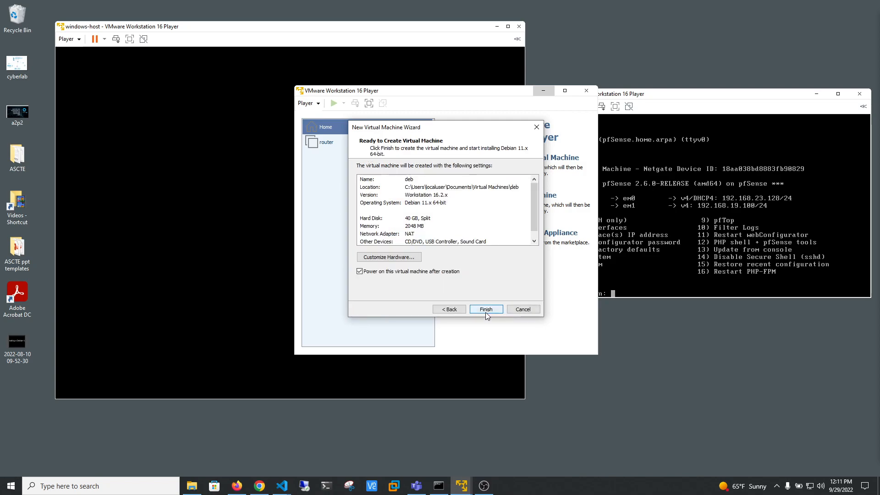
Customize the new machine's hardware by removing its sound card.
left_click(396, 258)
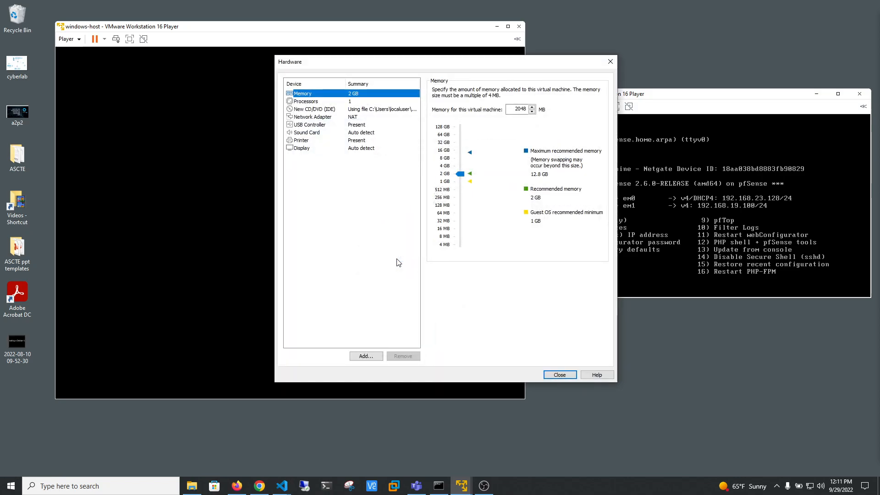
left_click(319, 134)
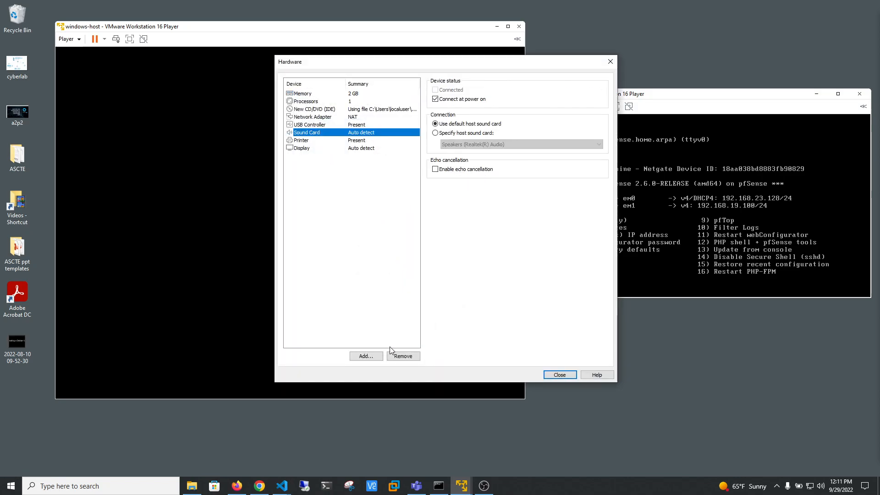
left_click(402, 356)
Set the virtual machine's memory to 4096 MB and its number of processor cores to 2.
left_click(354, 95)
double_click(521, 110)
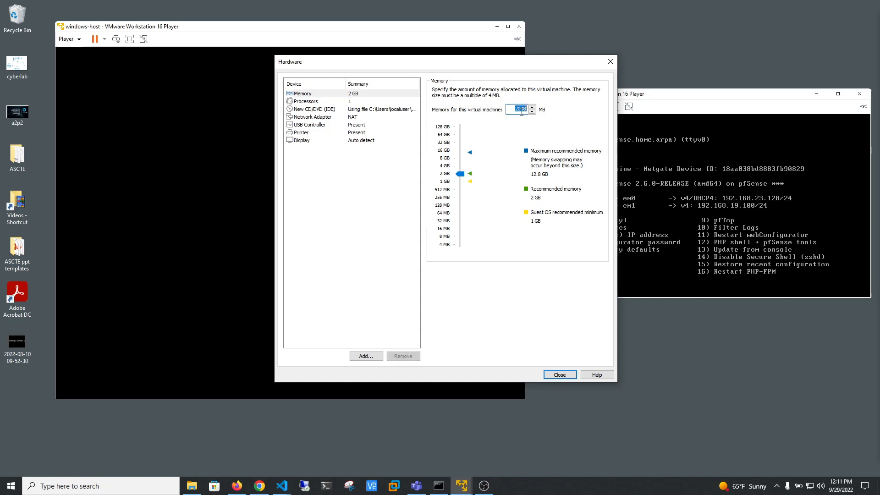
type("4096")
left_click(302, 101)
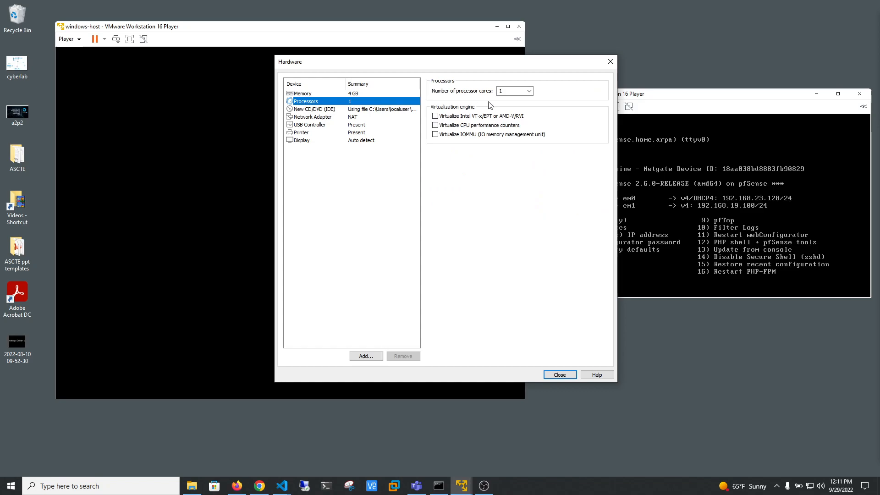
left_click(530, 90)
left_click(512, 106)
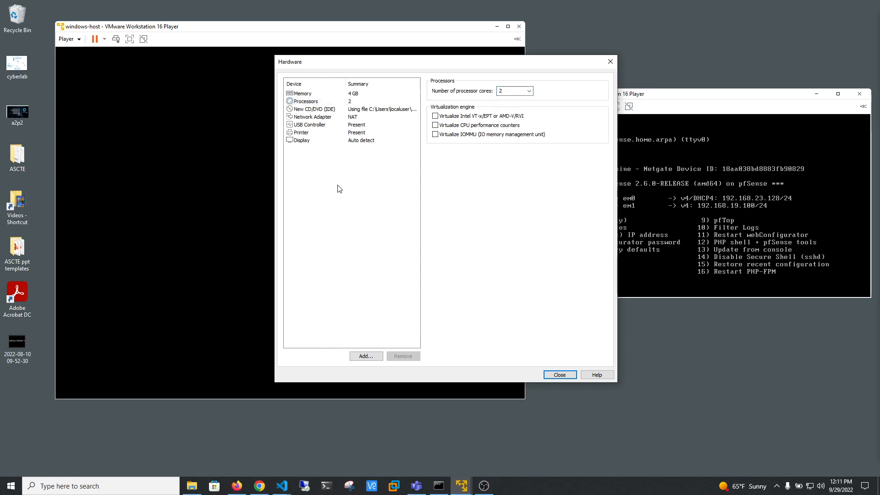
Review the network adapter, keep it on NAT, and finish creating the virtual machine.
left_click(330, 117)
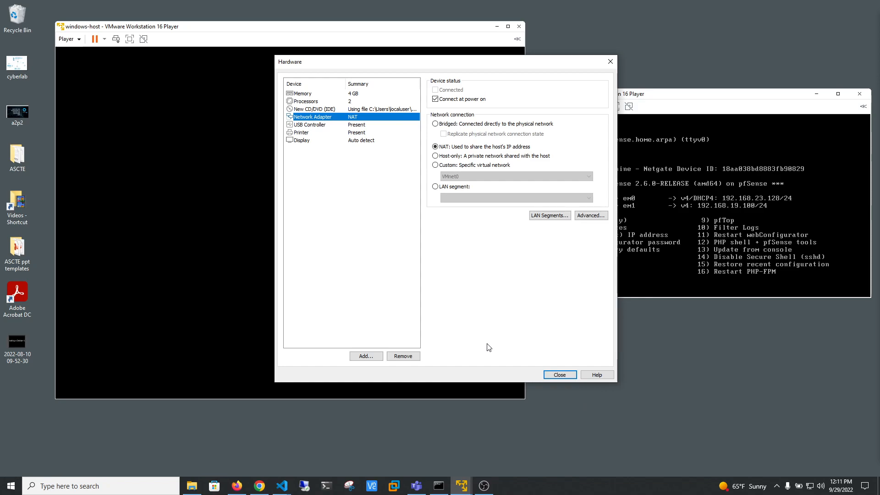
left_click(559, 375)
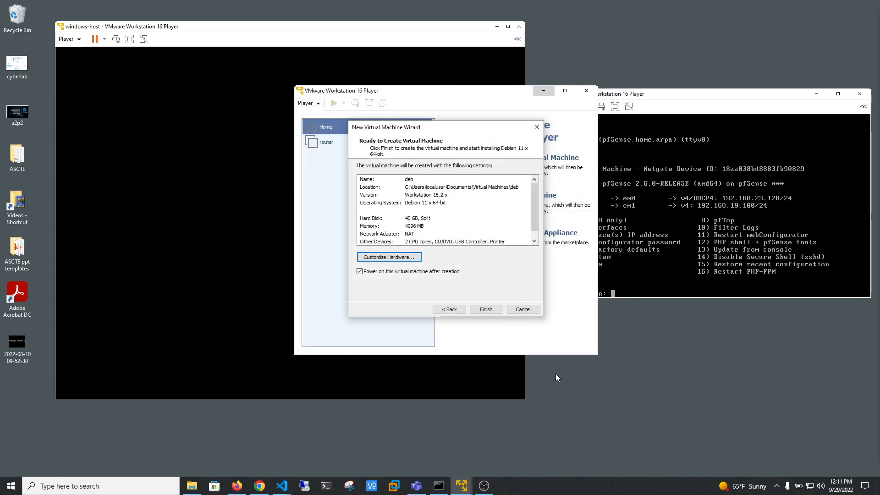
left_click(484, 309)
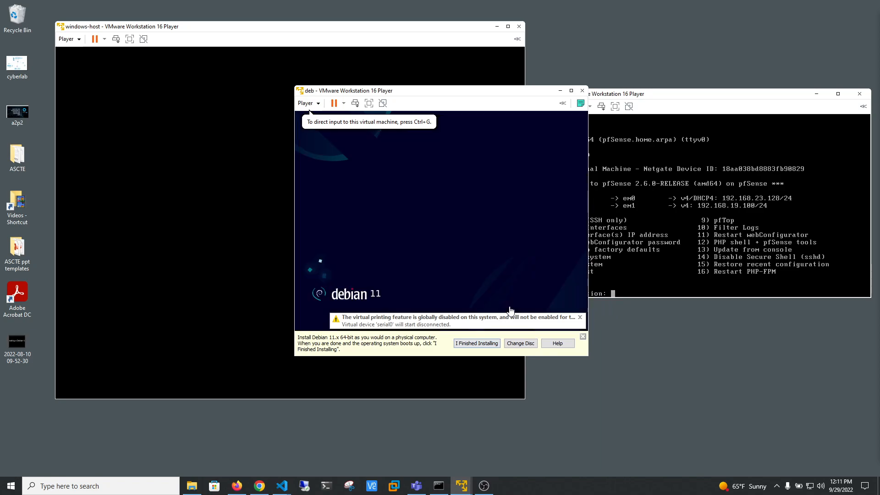
Dismiss the installation reminder and start the non-graphical Install option in the Debian installer.
left_click(492, 343)
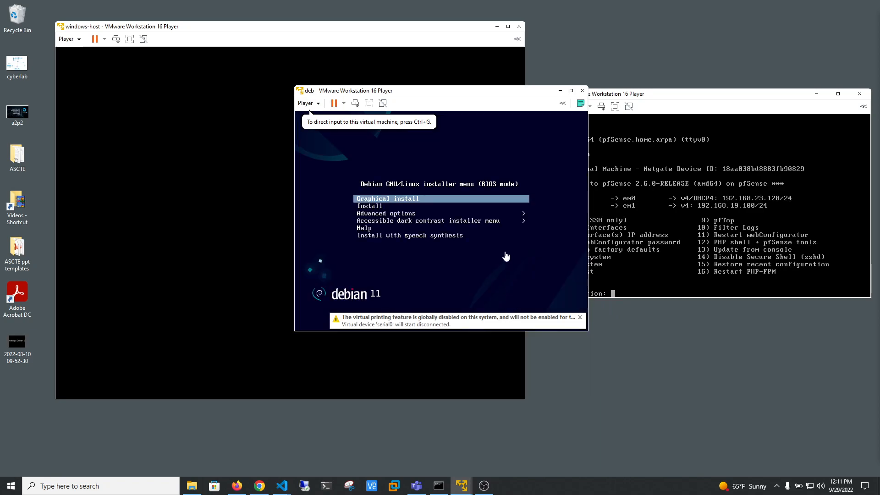
left_click(507, 267)
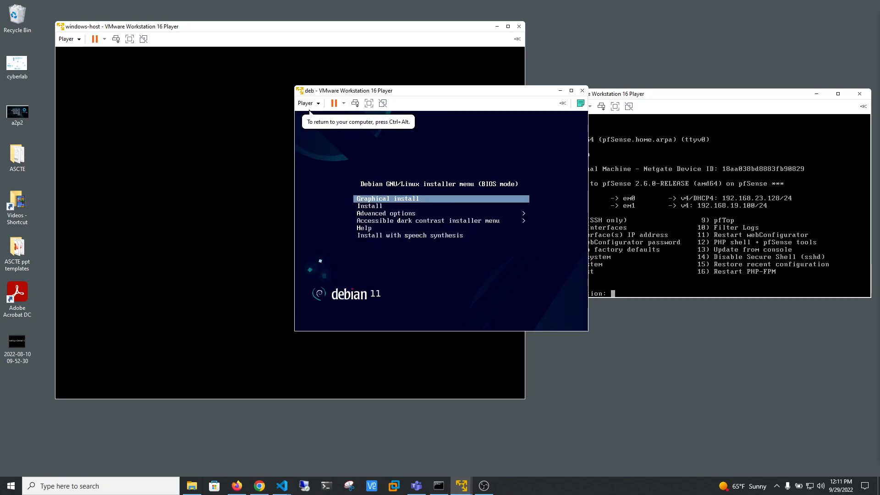
key("Down")
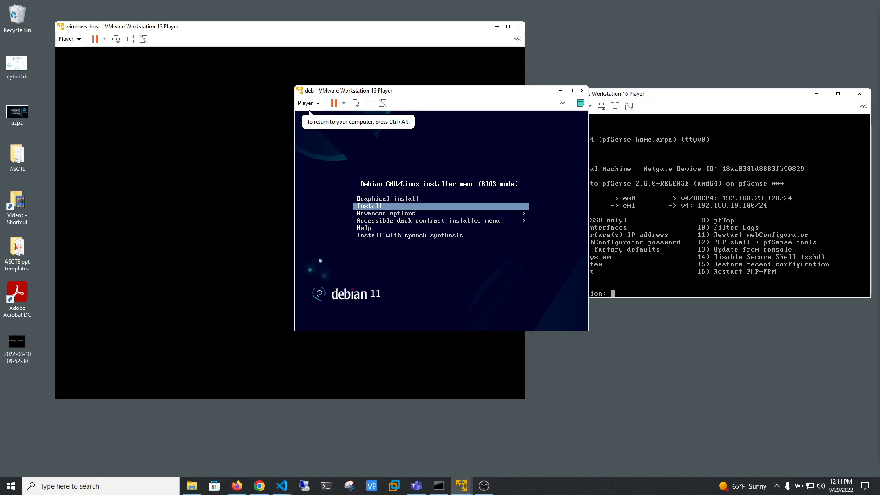
key("Return")
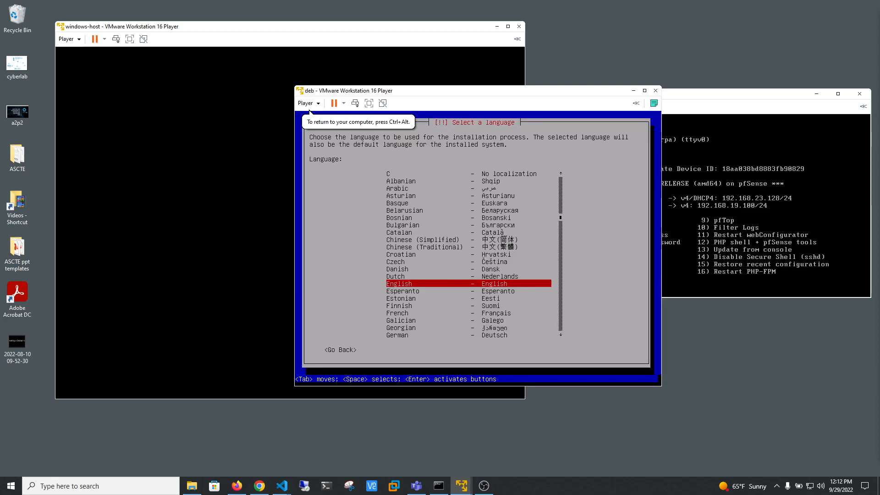
Accept English as the language, the default location and the American English keymap.
key("Return")
key("Return")
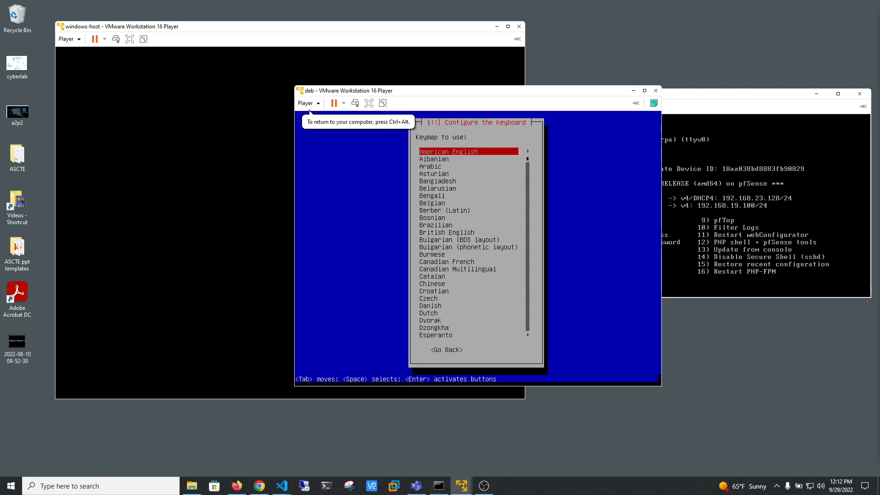
key("Return")
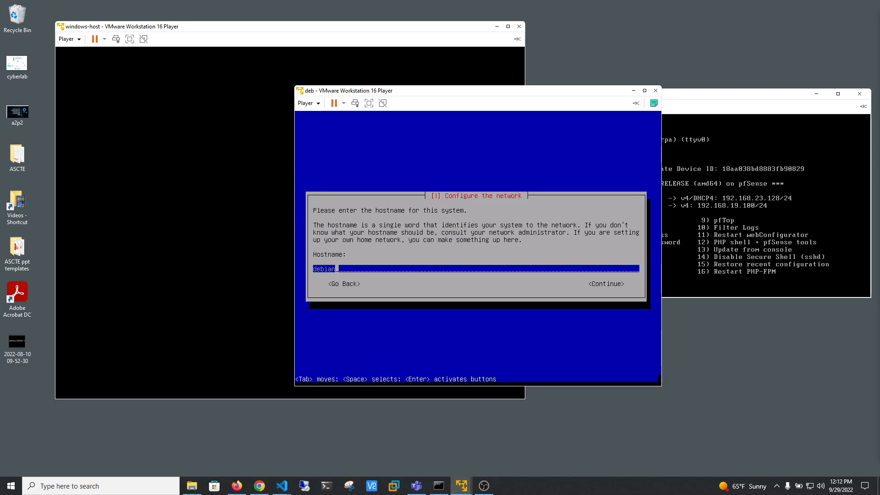
Set the system's hostname to deb and leave the domain name empty.
key("BackSpace")
key("BackSpace")
key("BackSpace")
key("BackSpace")
key("BackSpace")
key("BackSpace")
type("deb")
key("Tab")
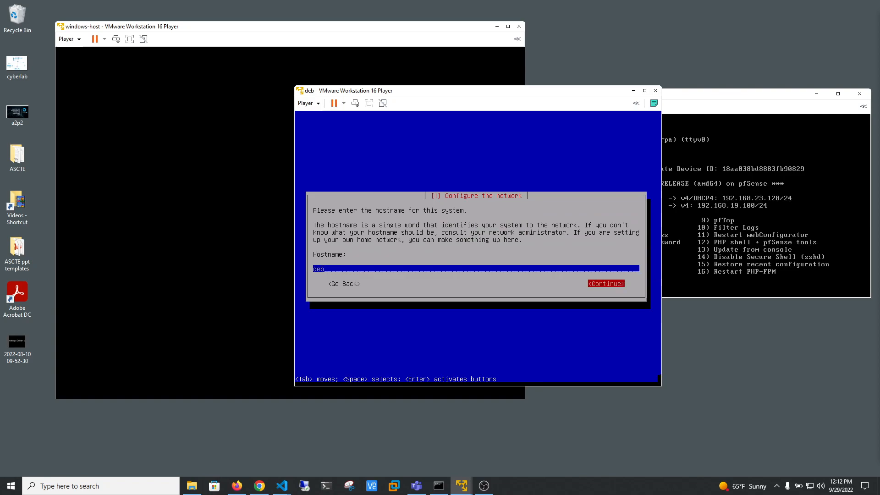
key("Return")
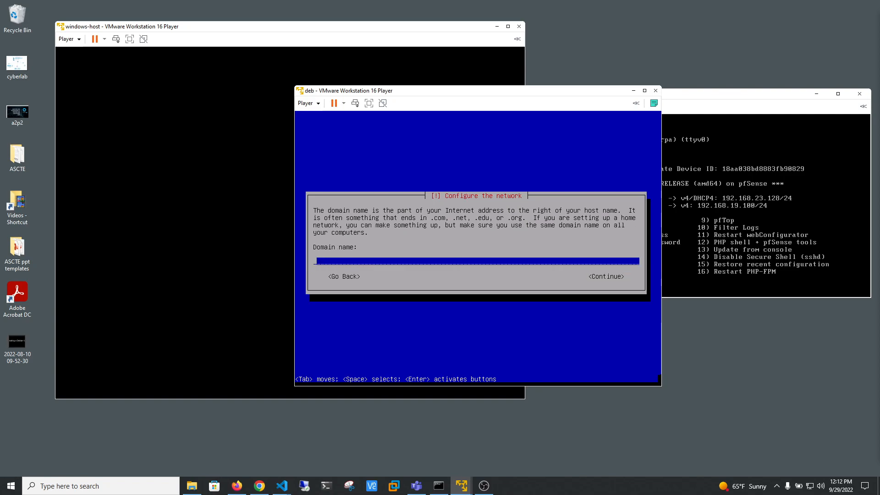
key("Tab")
key("Return")
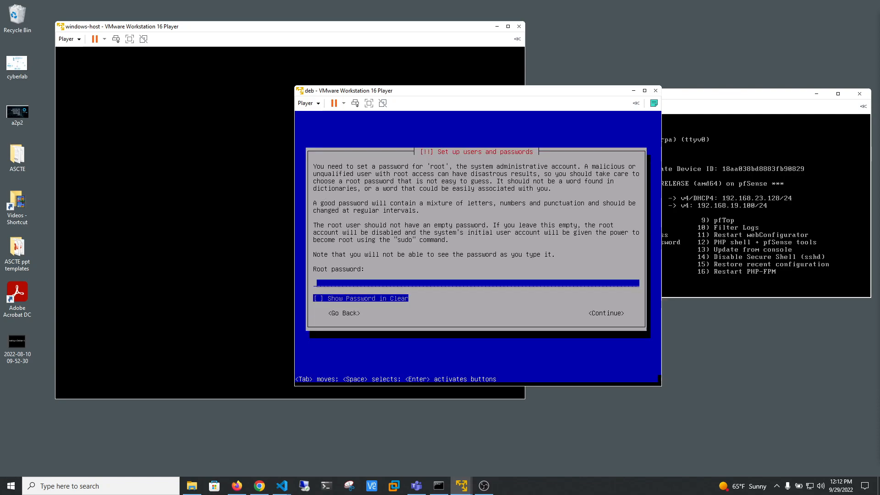
Enter the root account password and continue to its verification.
type("*******")
key("Tab")
key("Tab")
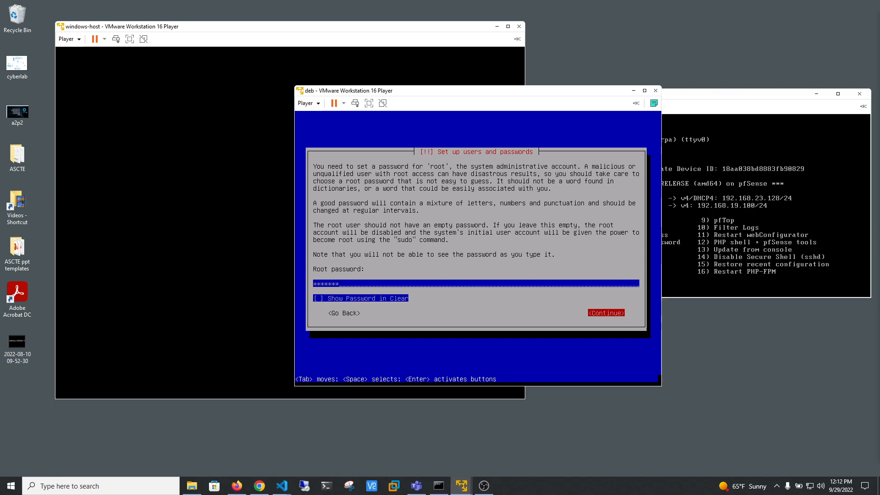
key("Return")
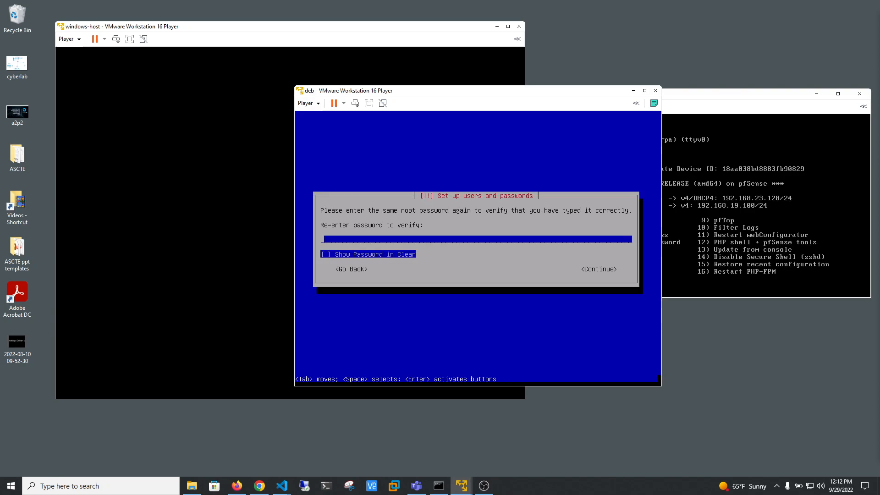
Re-enter the root password to verify it and continue to the new user account.
type("****")
key("BackSpace")
key("BackSpace")
key("BackSpace")
key("BackSpace")
type("********")
key("Tab")
key("Return")
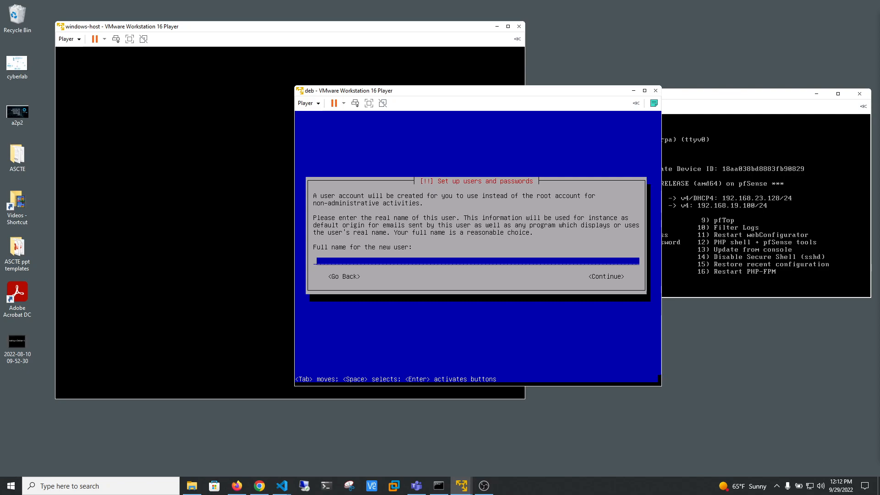
Enter the new user's full name and accept the suggested account username.
type("ccrosby")
key("Tab")
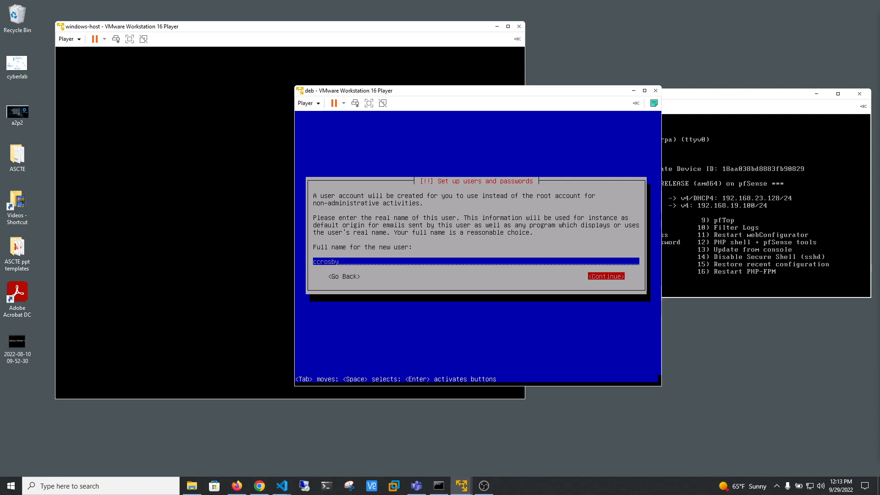
key("Return")
key("Tab")
key("Return")
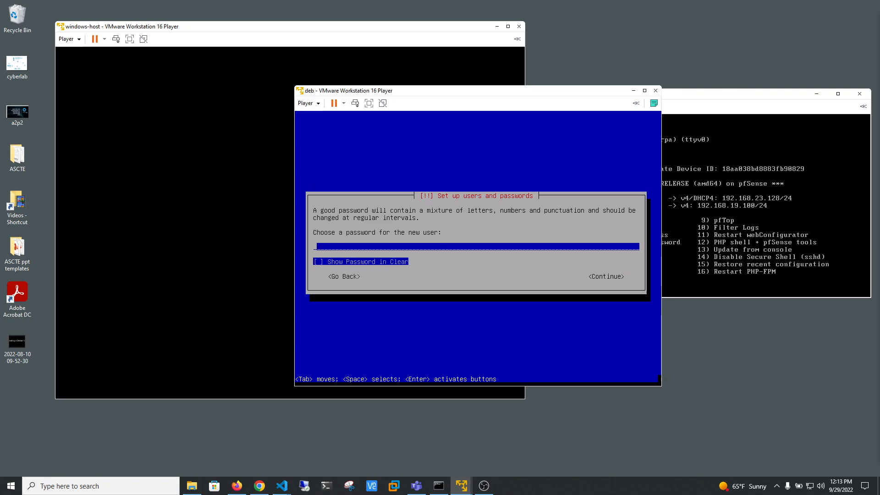
Enter the new user's account password and continue to its verification.
type("******")
key("Tab")
key("Tab")
key("Return")
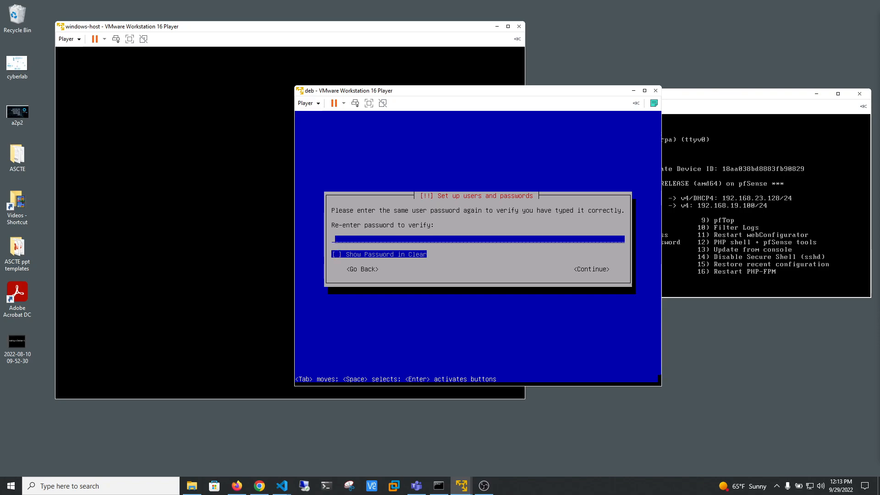
Re-enter the new user's password to verify it, correcting the mistyped characters, and continue to the clock configuration.
type("*******")
key("BackSpace")
key("BackSpace")
key("BackSpace")
key("BackSpace")
key("BackSpace")
key("BackSpace")
key("BackSpace")
type("*******")
key("Tab")
key("Tab")
key("Return")
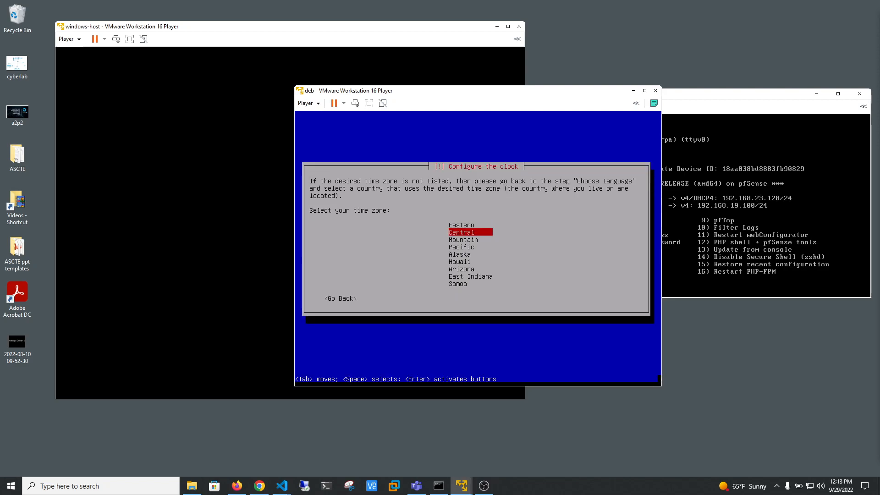
Accept the Central time zone and set up guided partitioning of the entire sda disk with all files in one partition.
key("Return")
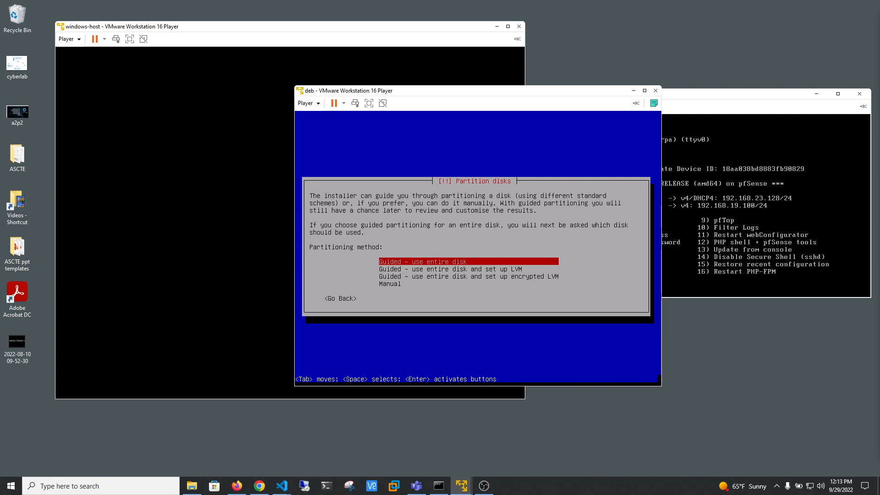
key("Return")
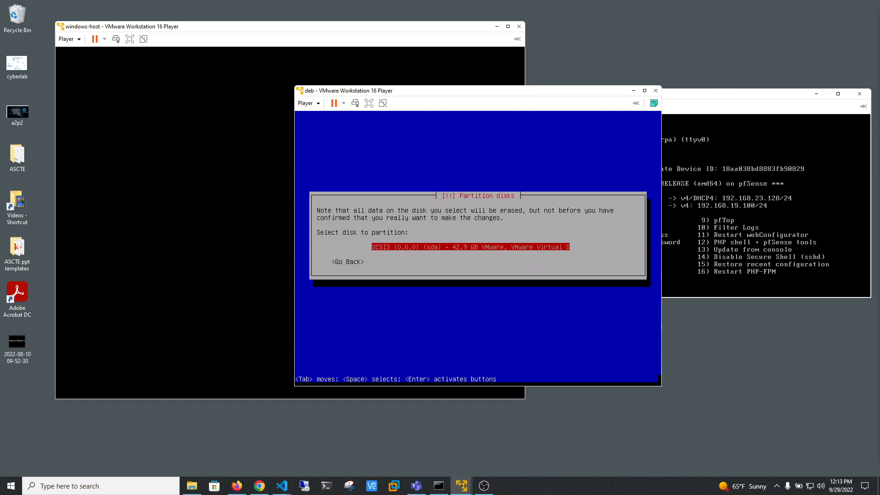
key("Return")
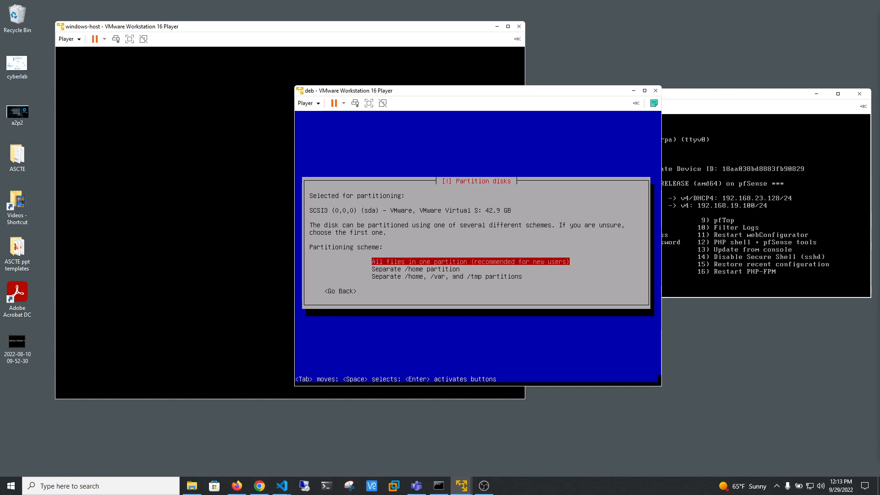
key("Return")
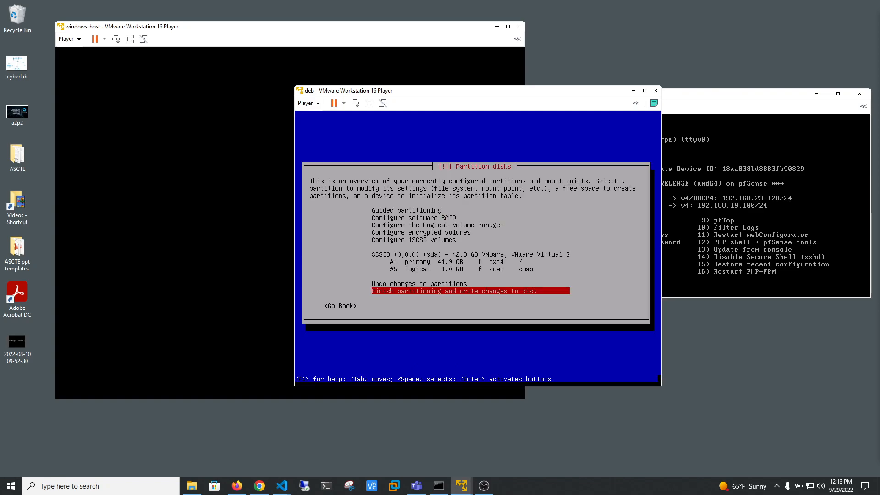
Finish partitioning and confirm writing the changes to the disk.
key("Return")
key("Tab")
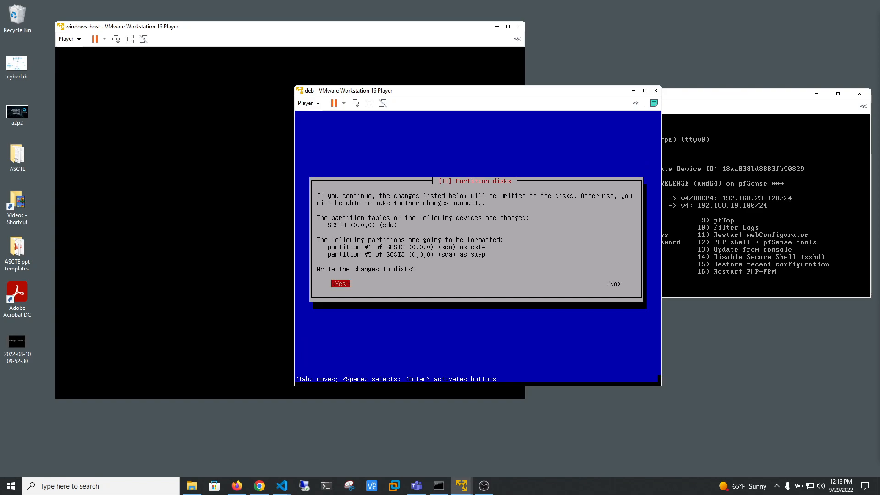
key("Return")
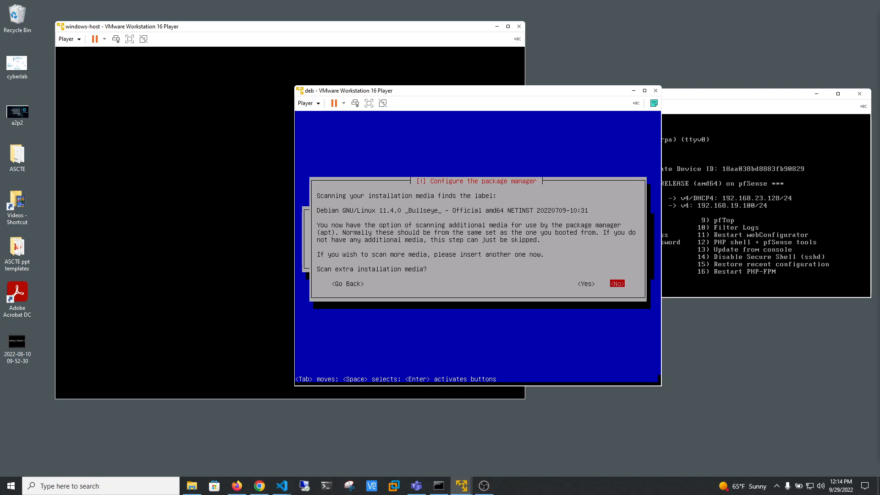
Configure the package manager without extra installation media, using the United States mirror deb.debian.org and no HTTP proxy.
key("Return")
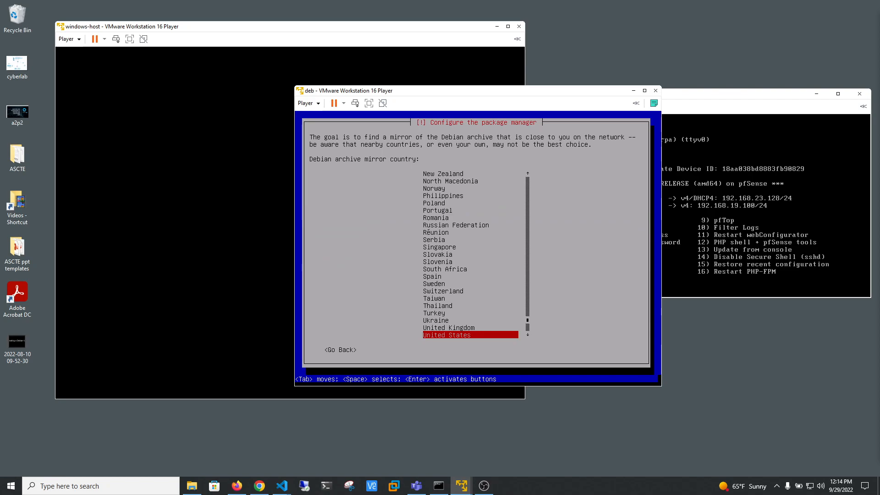
key("Return")
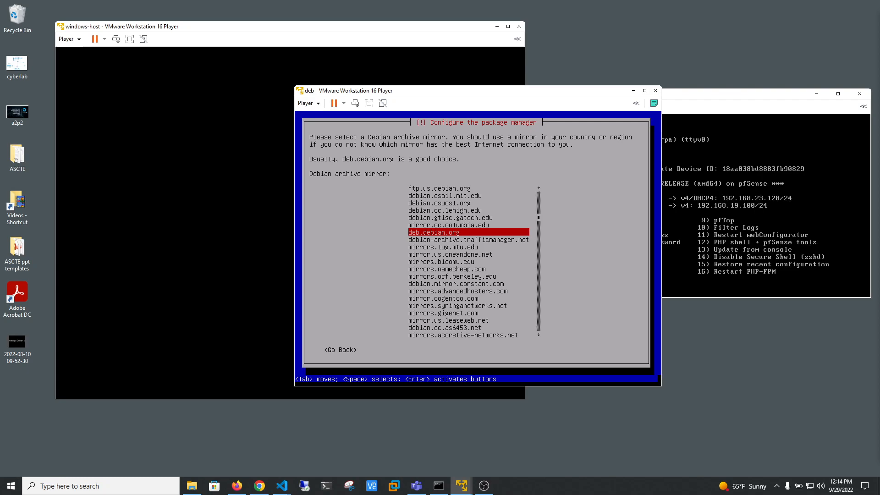
key("Return")
key("Tab")
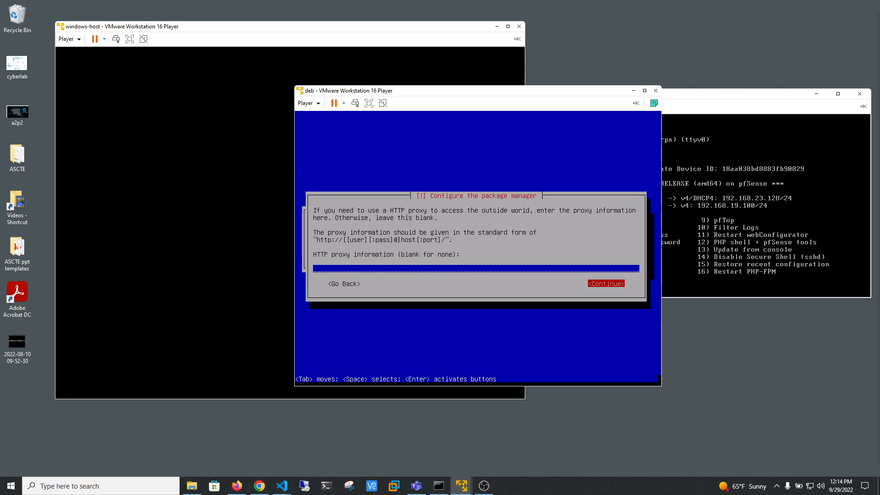
key("Return")
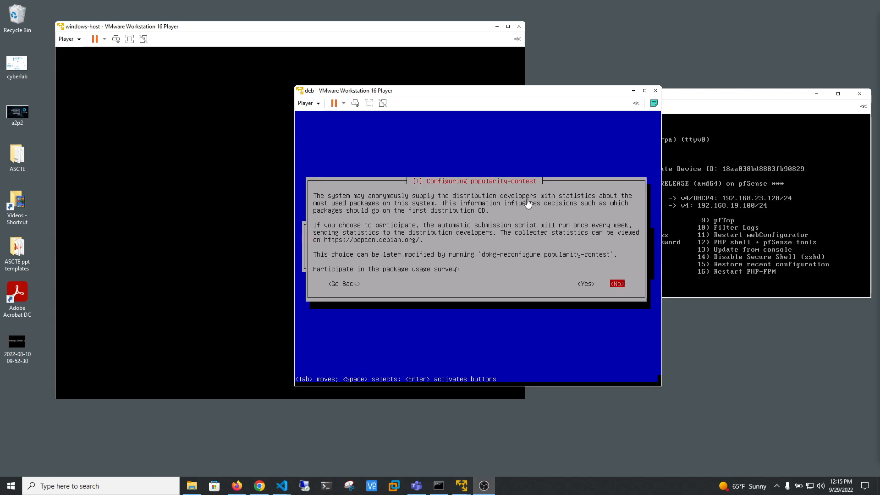
Decline the package usage survey and install only the SSH server and standard system utilities, without any desktop environment.
left_click(635, 248)
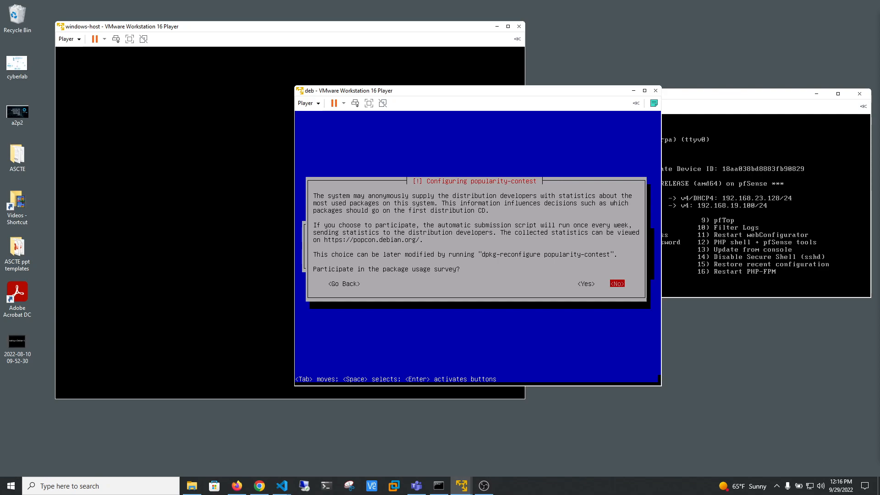
key("Return")
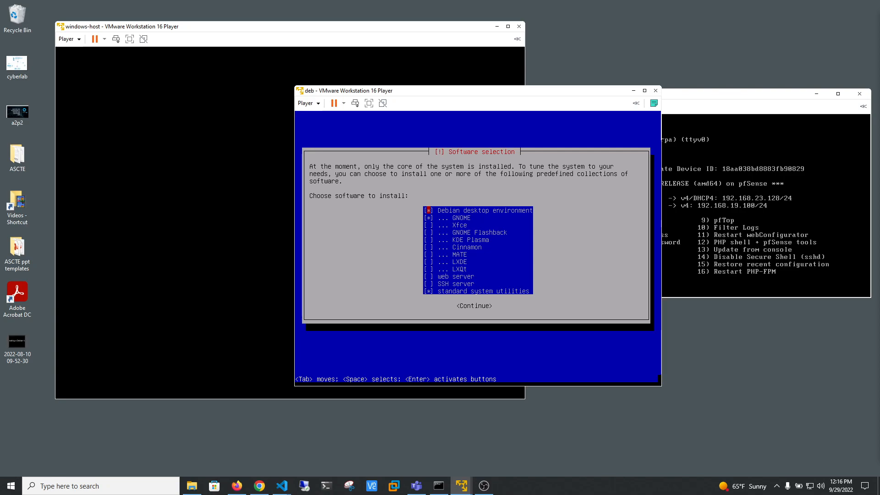
key("Down")
key("Down")
key("Down")
key("Down")
key("Down")
key("Down")
key("Down")
key("Down")
key("Down")
key("Down")
key("space")
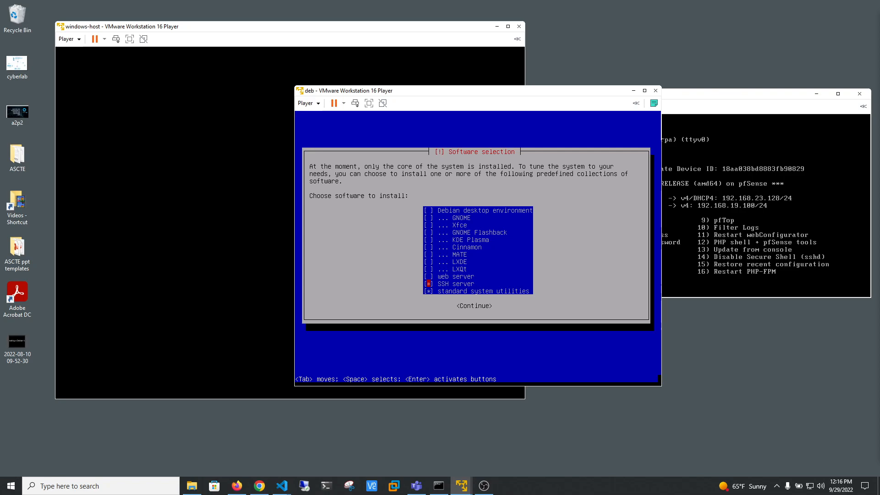
key("Tab")
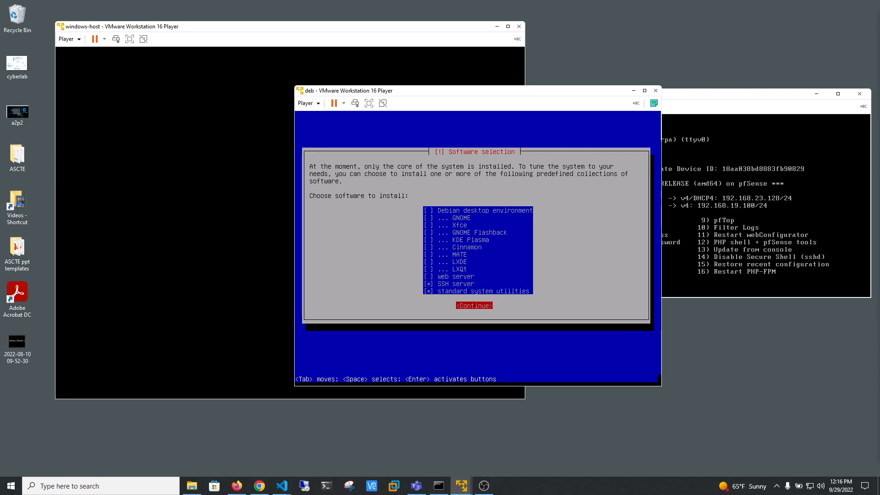
key("Return")
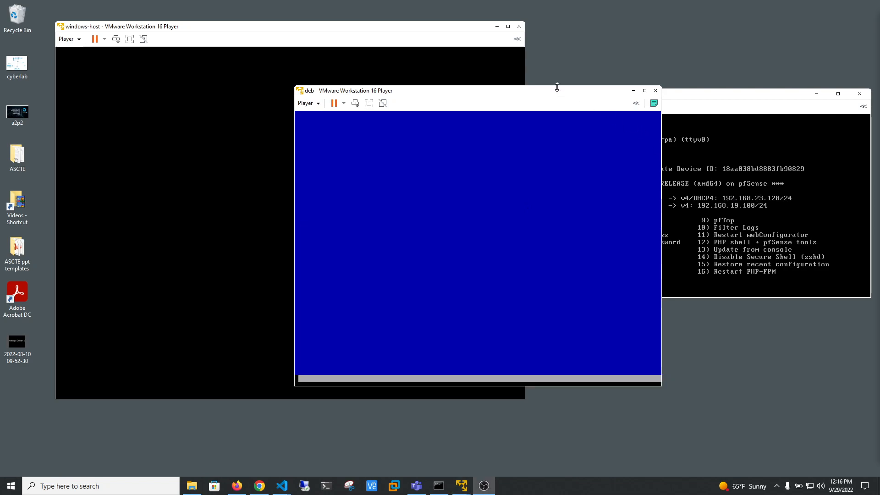
Install the GRUB boot loader on /dev/sda, finish the installation and reboot into the new system.
left_click_drag(554, 91, 570, 94)
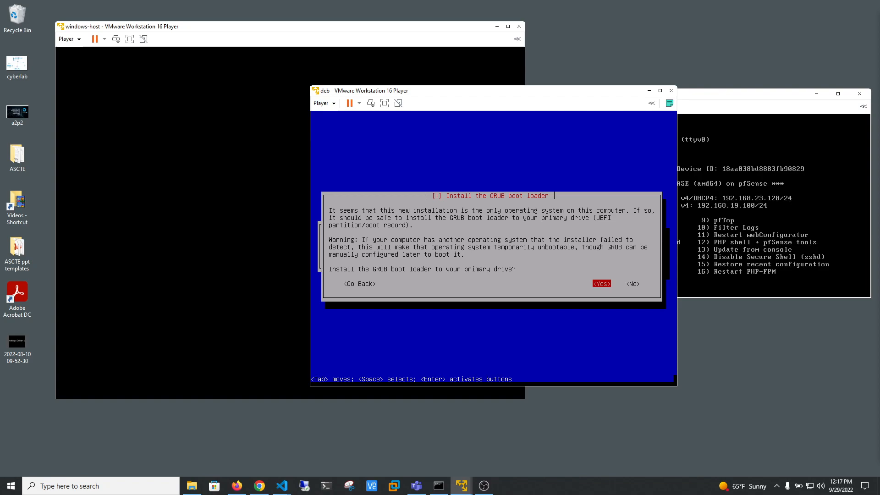
key("Return")
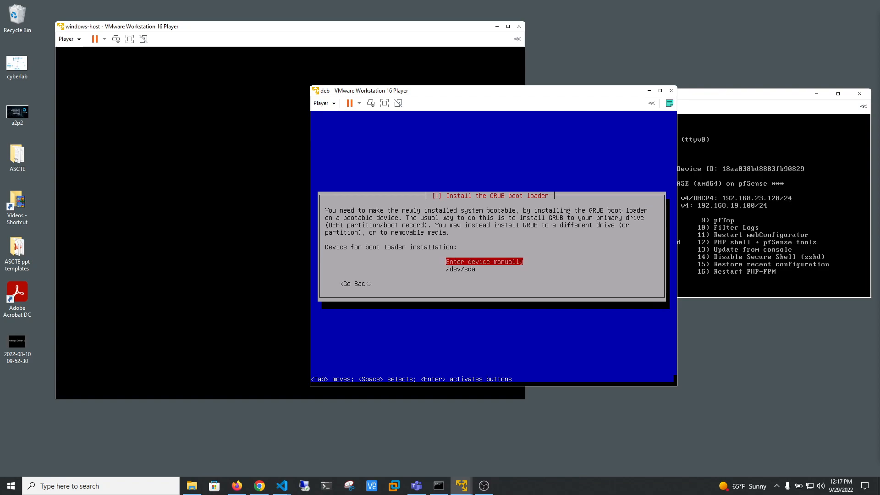
key("Down")
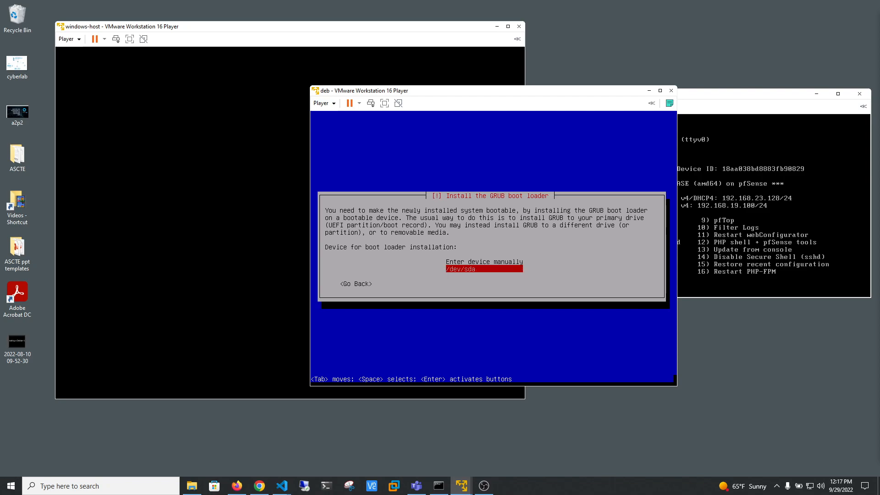
key("Return")
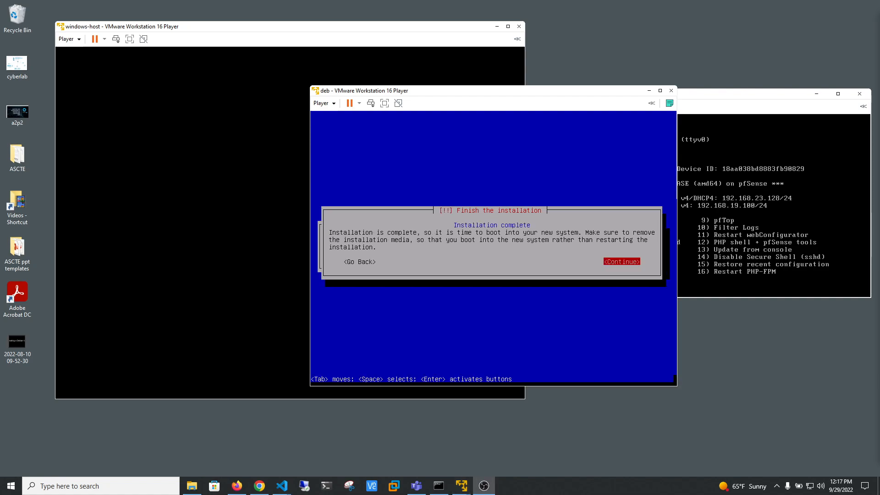
left_click(493, 188)
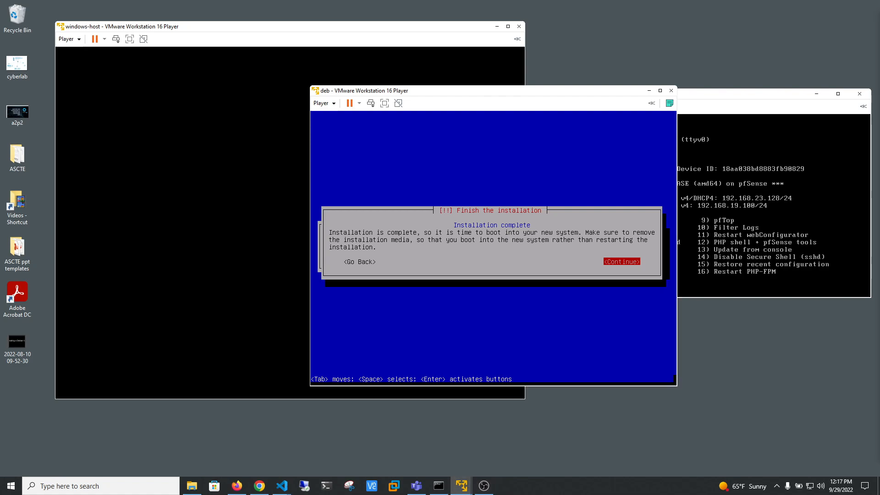
key("Return")
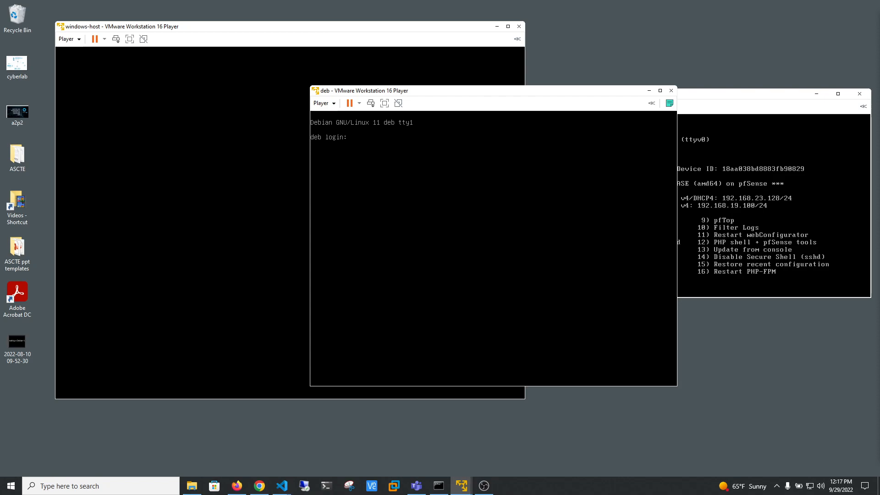
Minimize the windows-host and pfSense virtual machine windows and move the deb window closer to the middle of the desktop.
left_click(497, 27)
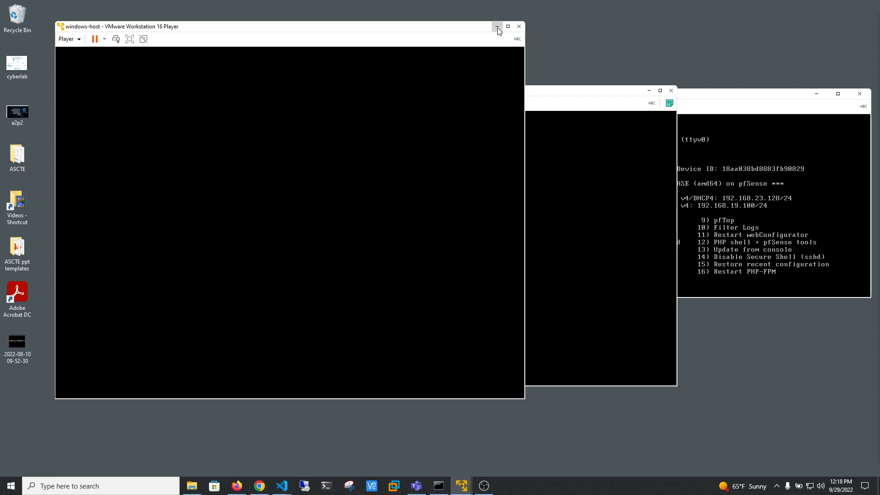
left_click(816, 93)
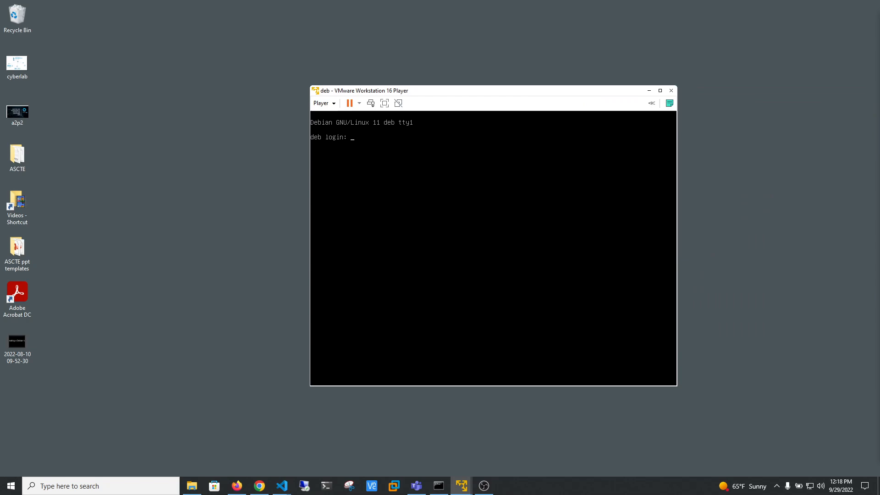
left_click_drag(430, 91, 365, 73)
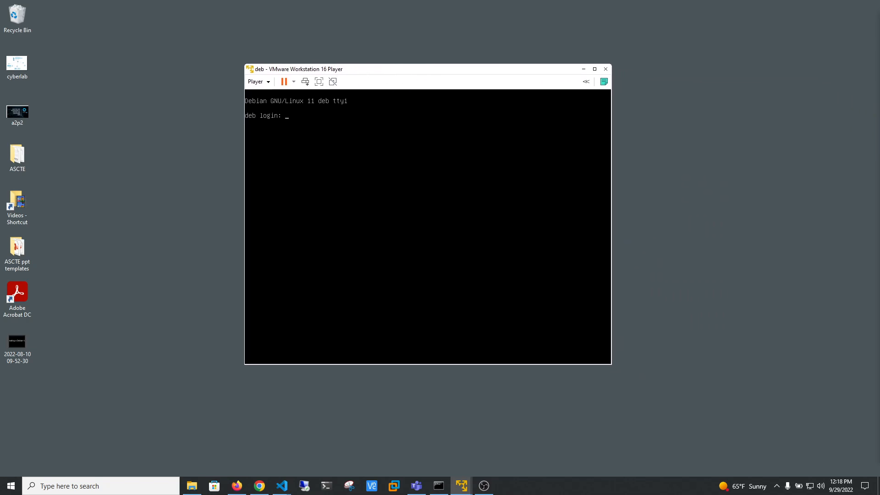
Log in to the deb console as root, entering the root account password.
type("oot")
key("Return")
Update the package lists and upgrade the system with apt-get update && apt-get upgrade -y.
key("Return")
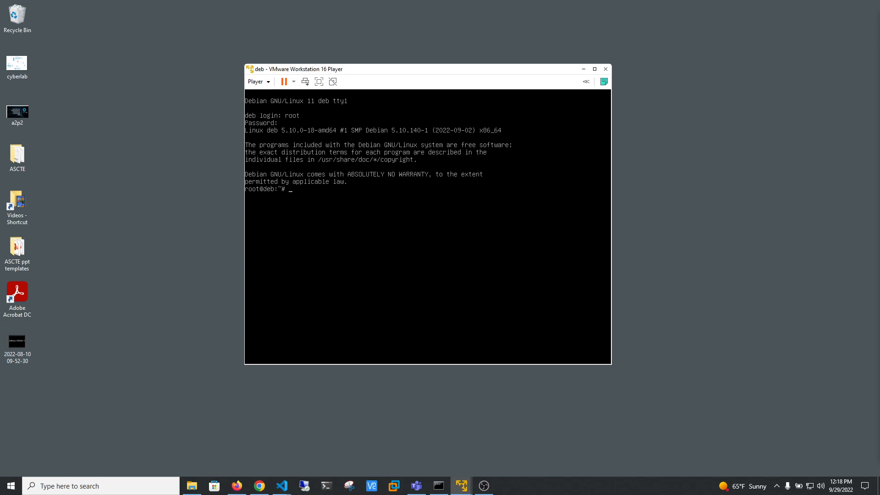
type("apt-get update && apt-get upgrade -y")
key("Return")
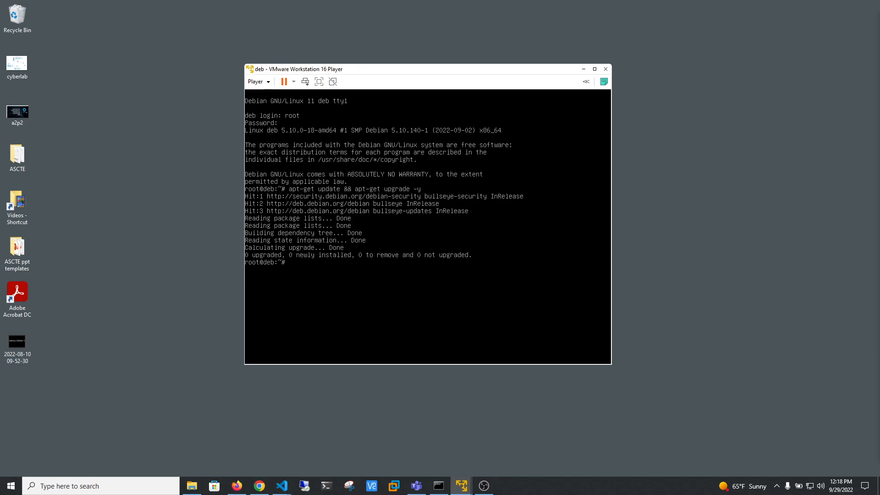
Install the sudo, curl, vim and tmux packages with apt-get and agree to continue.
type("apt-get install sudo")
type("curl vim tmux")
key("Return")
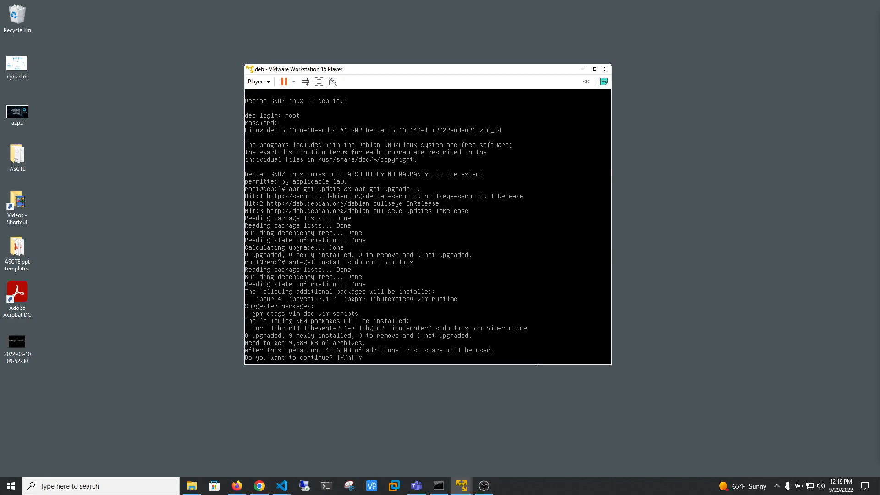
key("Return")
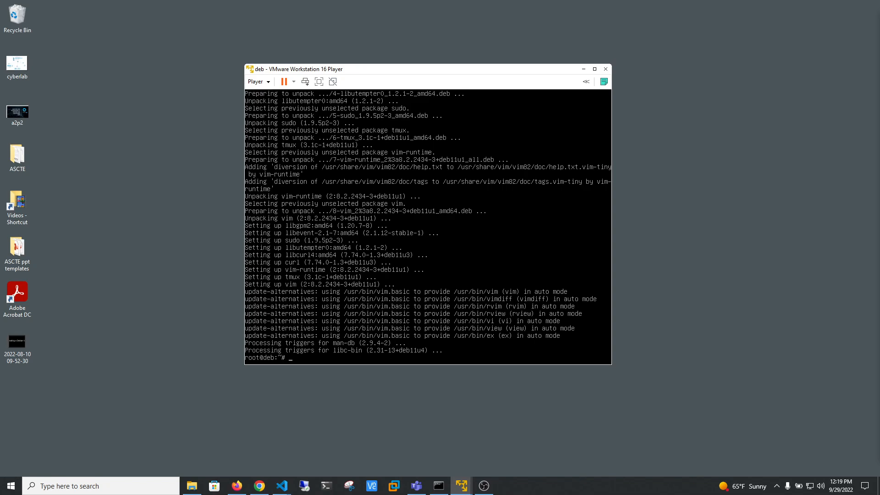
List the contents of /home/ to check the user's account name, and clear the terminal.
type("/home/")
key("Return")
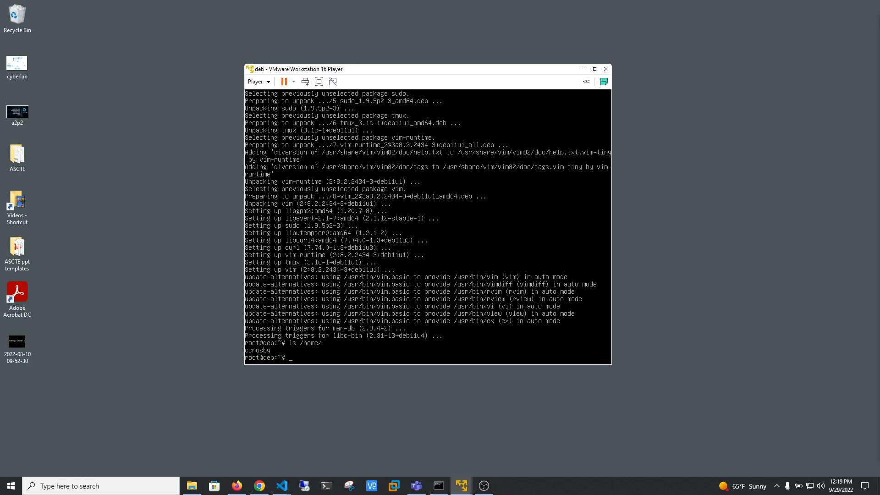
type("clear")
key("Return")
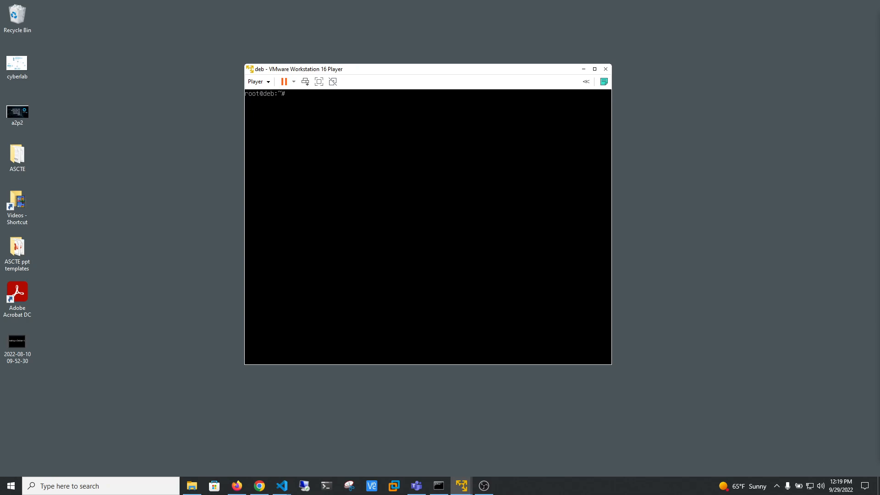
Add the newly created user account to the sudo group with usermod -aG.
type("usermod -aG sudo ccrosby")
key("Return")
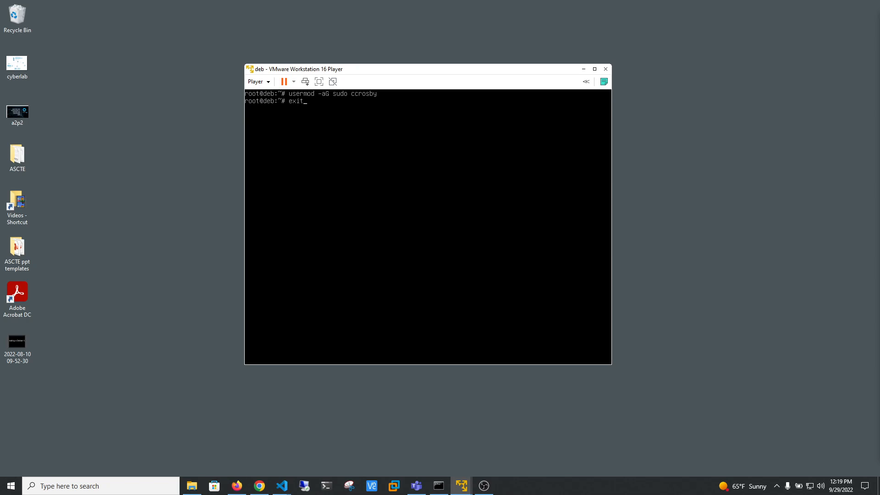
Exit the root session and log in to deb with the regular user account and its password.
key("Return")
type("ccrosby")
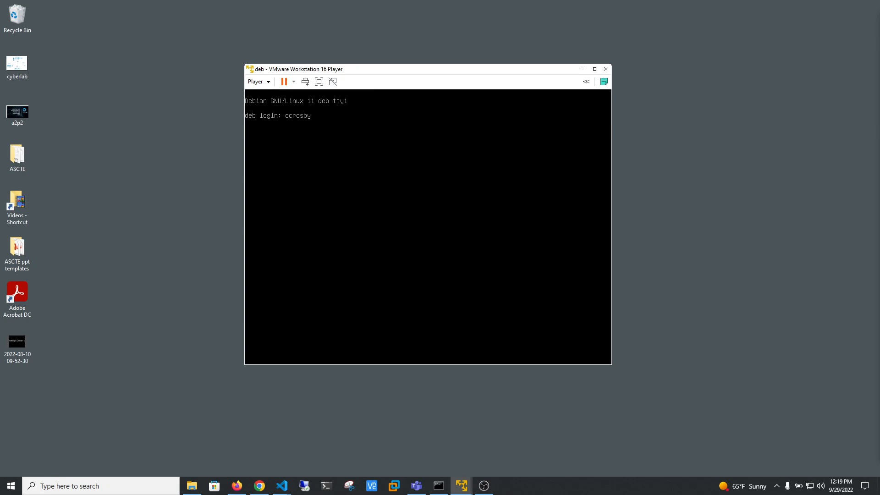
key("Return")
key("Return")
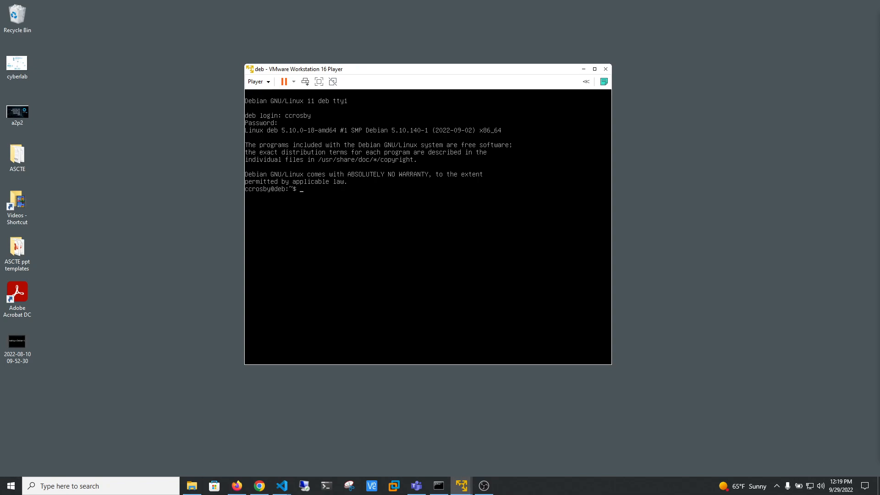
Try to view /etc/shadow with more as the regular user, without sudo.
type("more /etc/shadow")
key("Return")
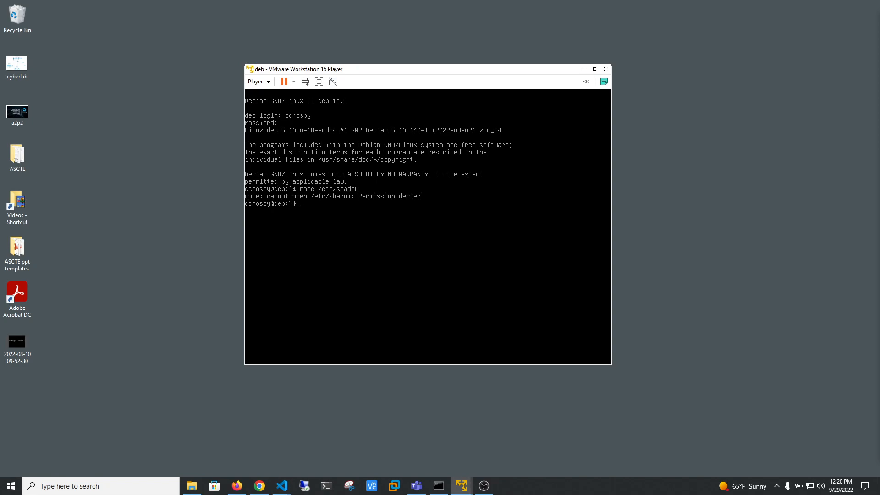
View /etc/shadow using sudo more, authenticating with the account password.
type("sudo more /et")
key("BackSpace")
key("BackSpace")
key("BackSpace")
type("more /etc/shadow")
key("Return")
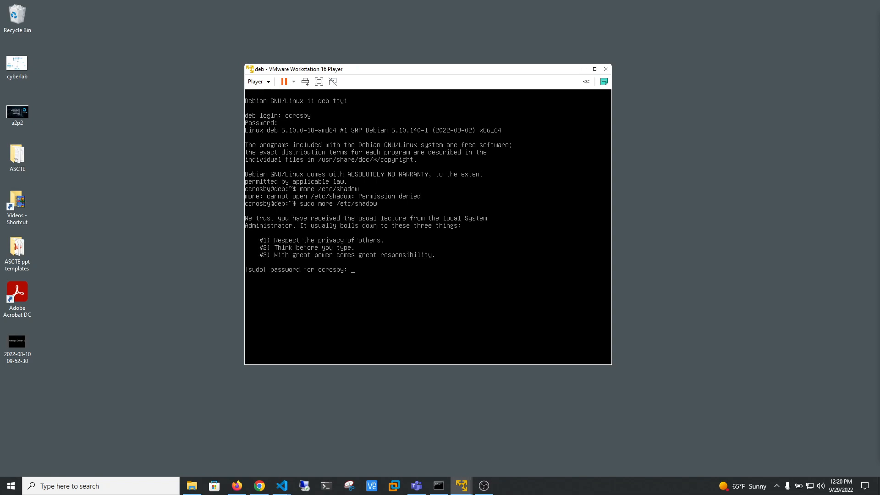
key("Return")
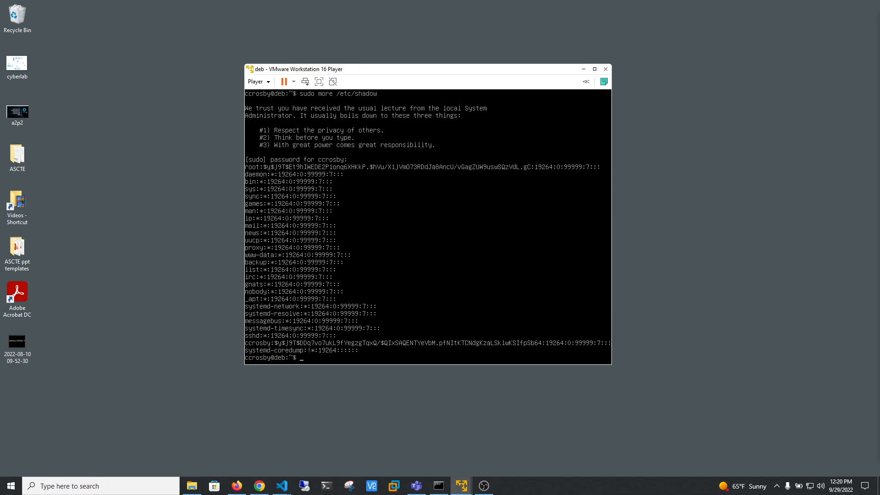
Clear the terminal and list the server's network interfaces and addresses with ip a.
type("clea")
key("Return")
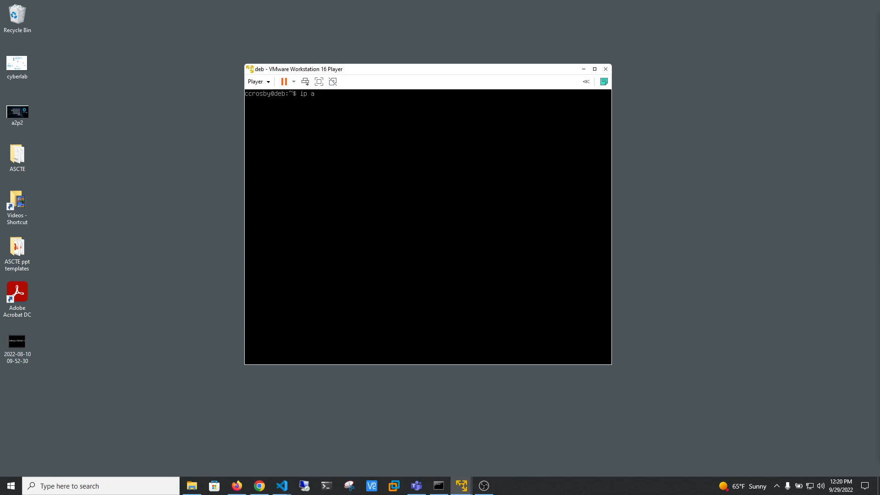
key("Return")
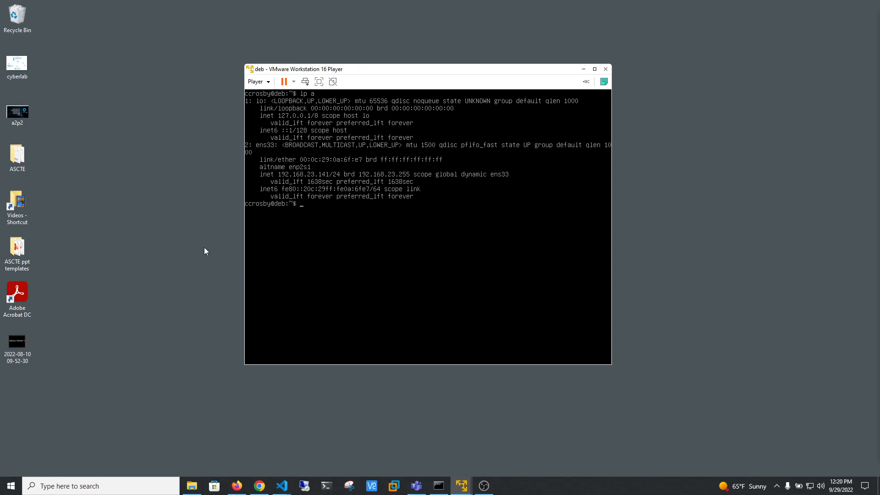
Switch to Command Prompt and start an SSH connection to 192.168.23.141 with the regular user account.
mouse_move(439, 486)
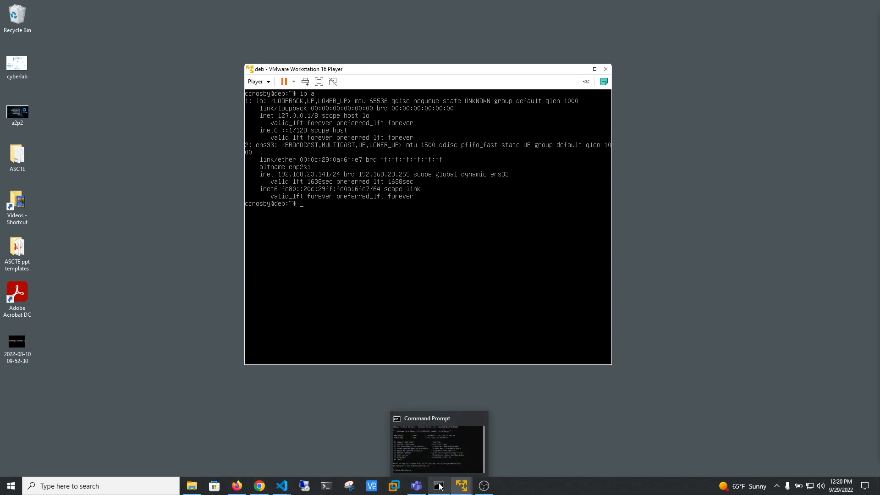
left_click(439, 487)
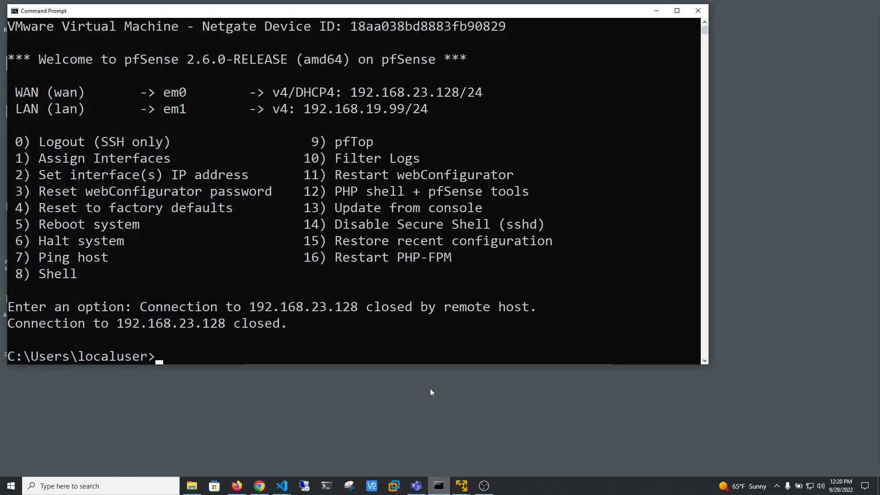
left_click_drag(275, 12, 381, 59)
left_click(428, 170)
type("ssh ccrosby@192.168.23.141")
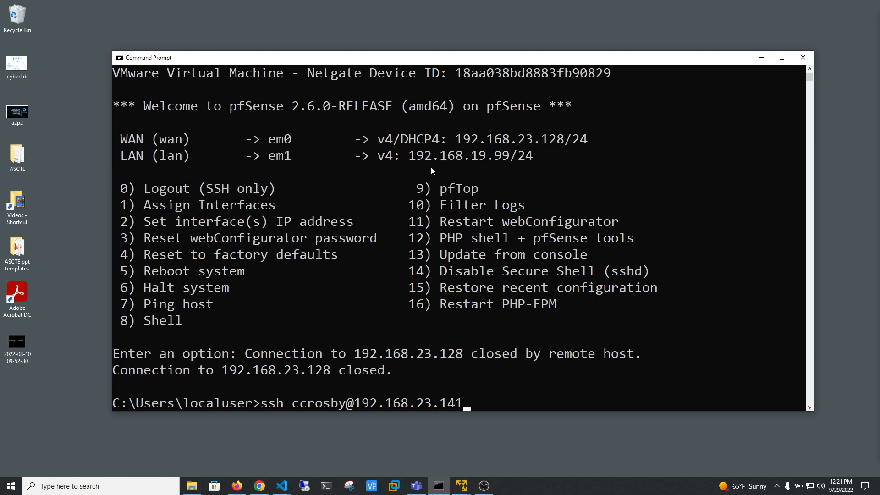
Accept the server's key fingerprint with yes and enter the account password to complete the SSH login.
type("yes")
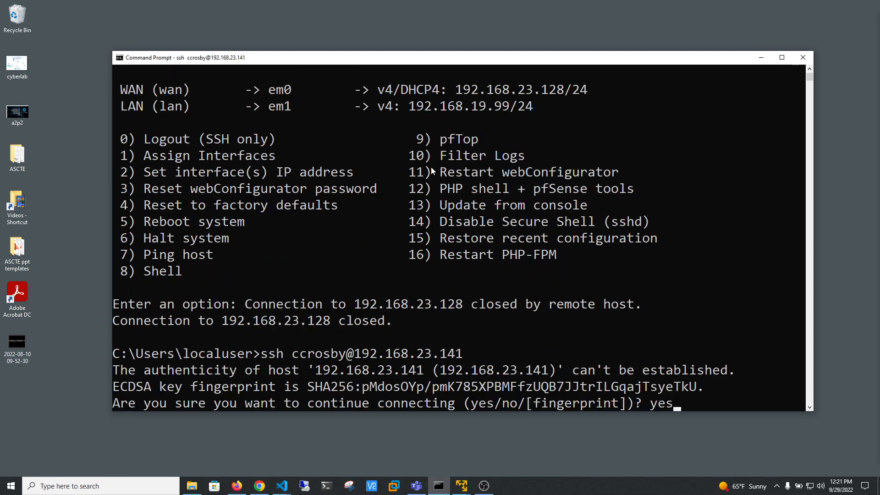
key("Return")
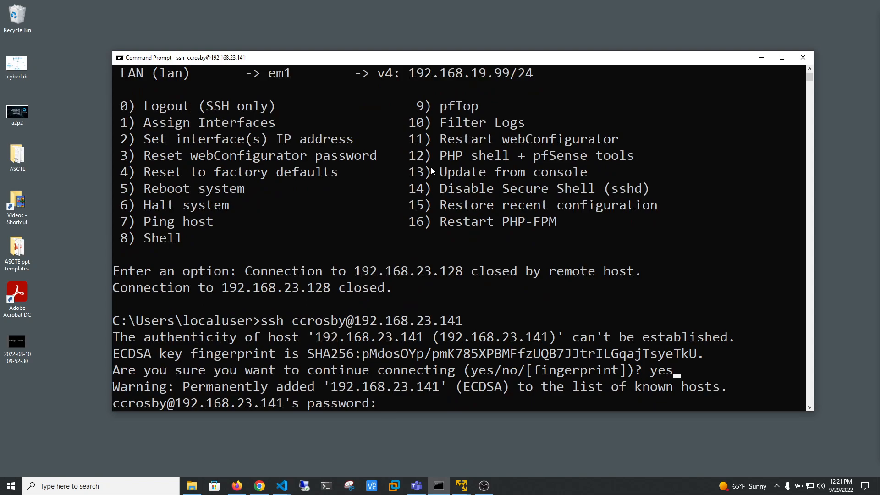
key("Return")
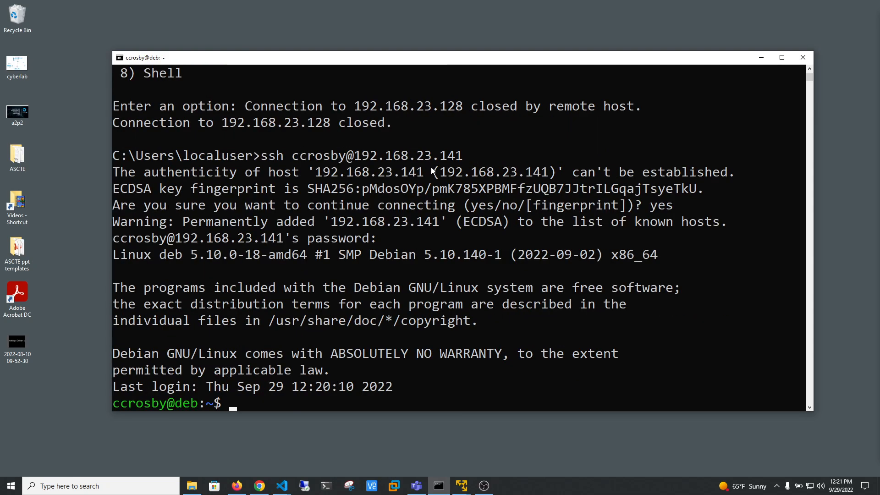
Exit the console session in the deb virtual machine, minimize its window and return to the SSH session in Command Prompt.
left_click_drag(508, 52, 503, 107)
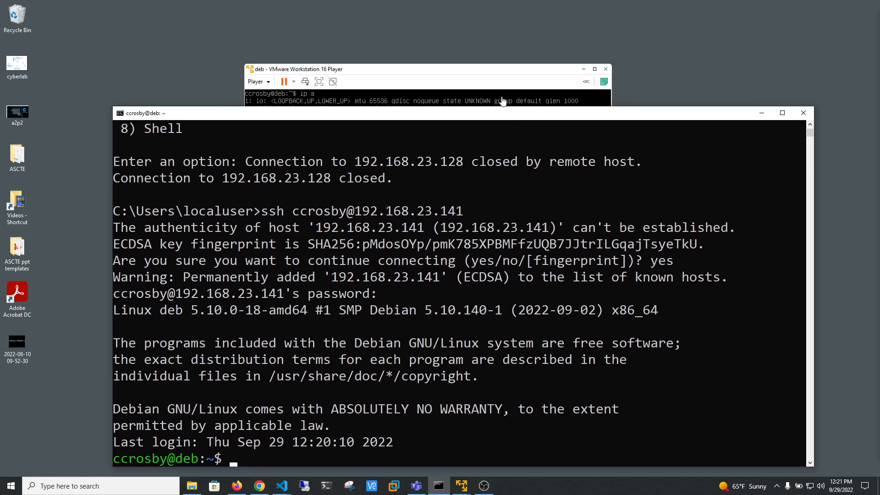
left_click(497, 80)
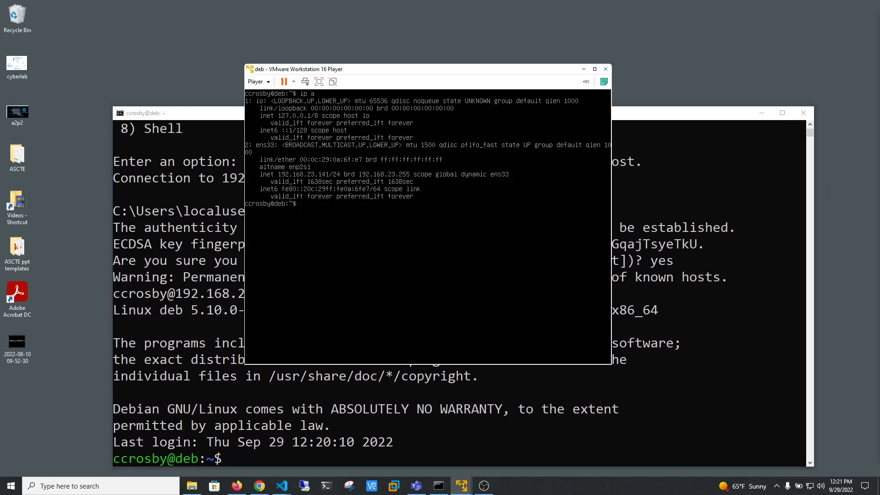
type("exit")
key("Return")
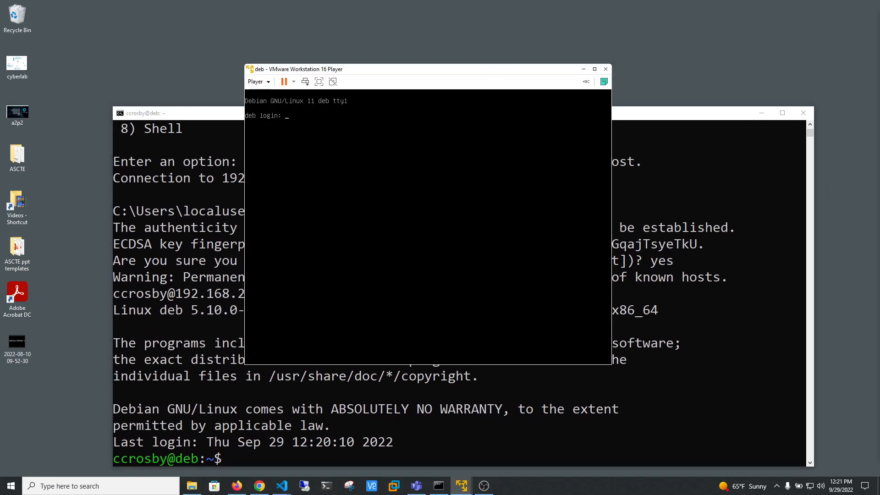
left_click(582, 69)
left_click_drag(569, 115, 581, 41)
left_click(557, 255)
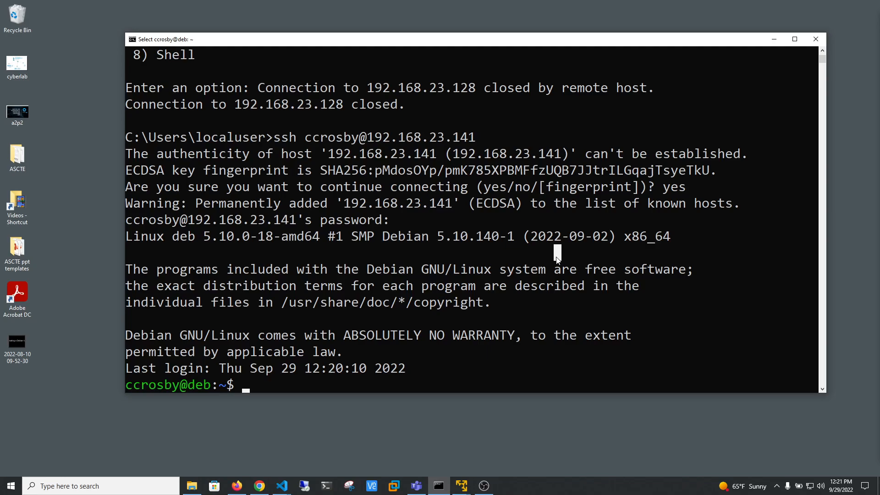